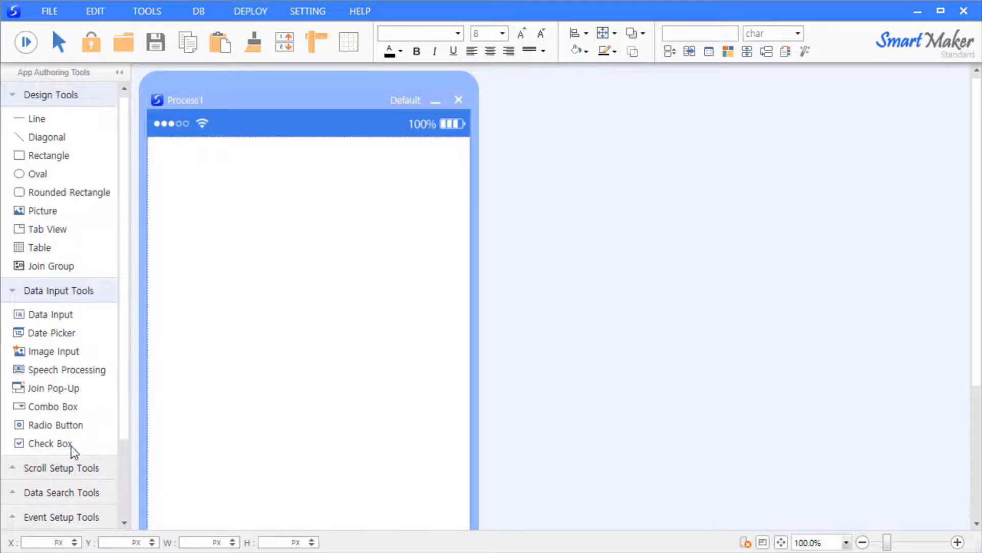
Draw a rectangle about 387 by 65 px near the top of the form and place a second, smaller rectangle below it
click(65, 468)
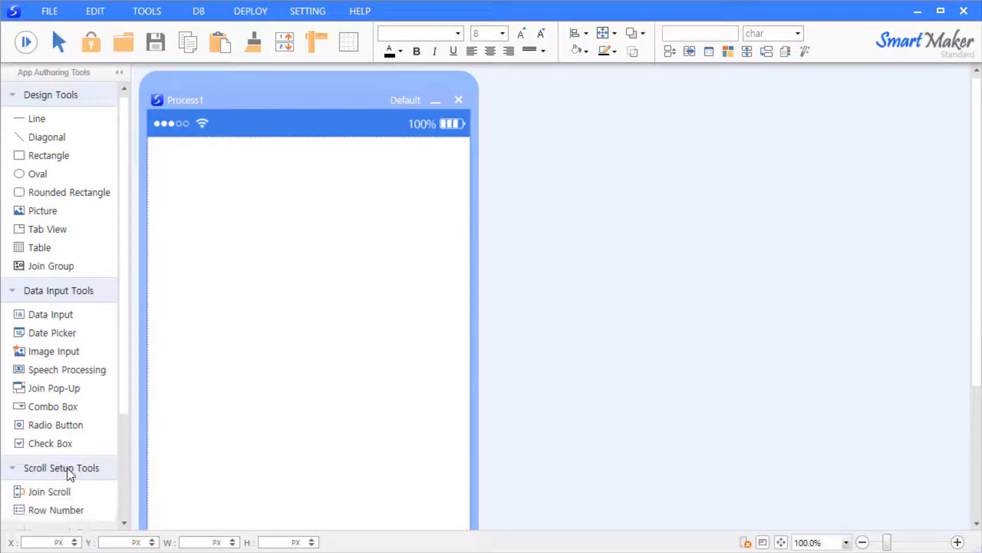
click(70, 152)
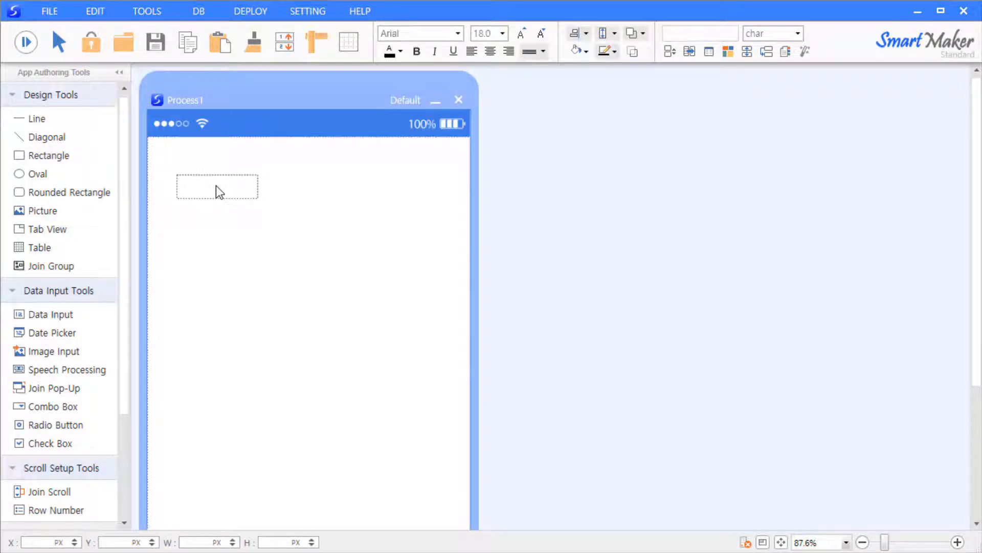
click(219, 192)
drag(258, 199, 437, 218)
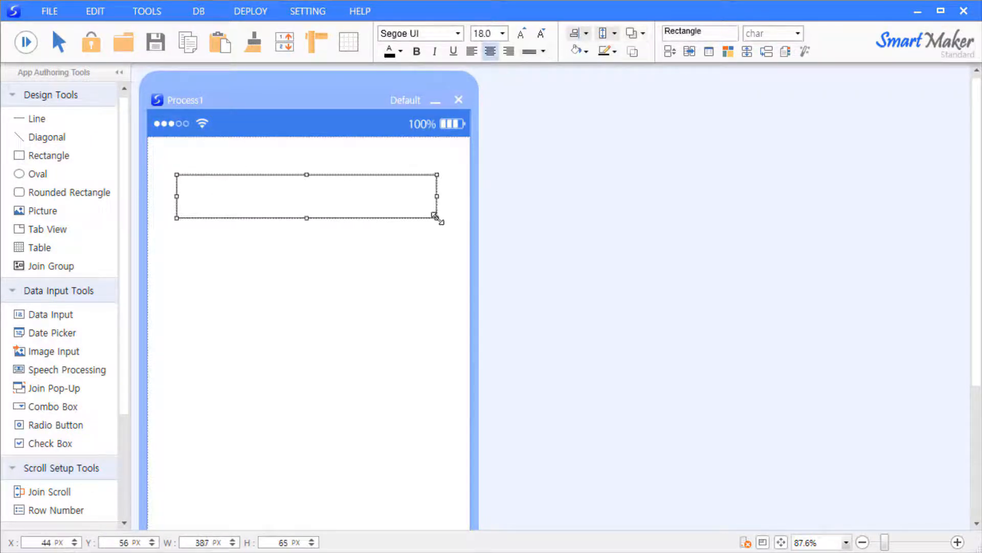
click(48, 155)
click(270, 249)
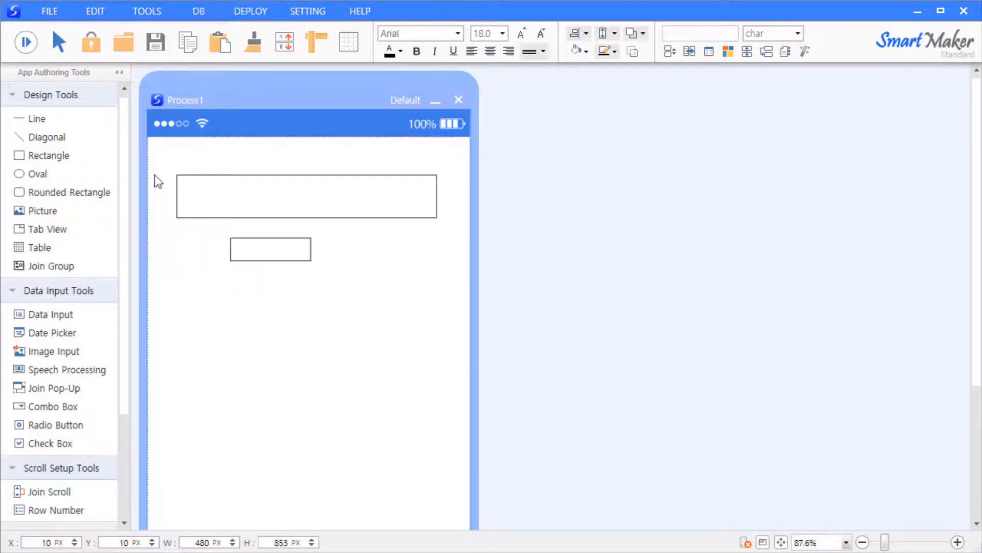
Left-align the two rectangles and make them equal in width and height
drag(155, 166, 417, 257)
click(586, 34)
click(579, 53)
click(614, 33)
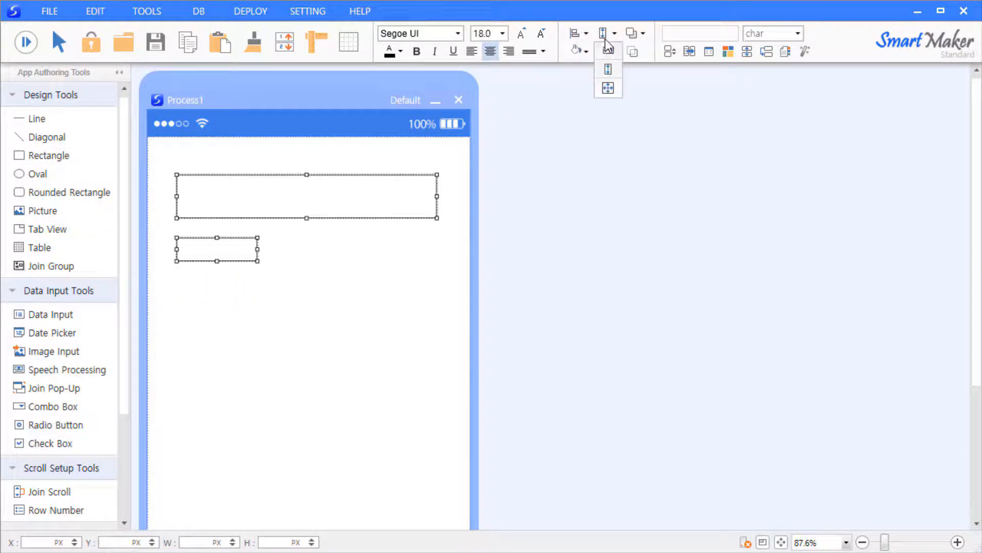
click(607, 88)
click(410, 361)
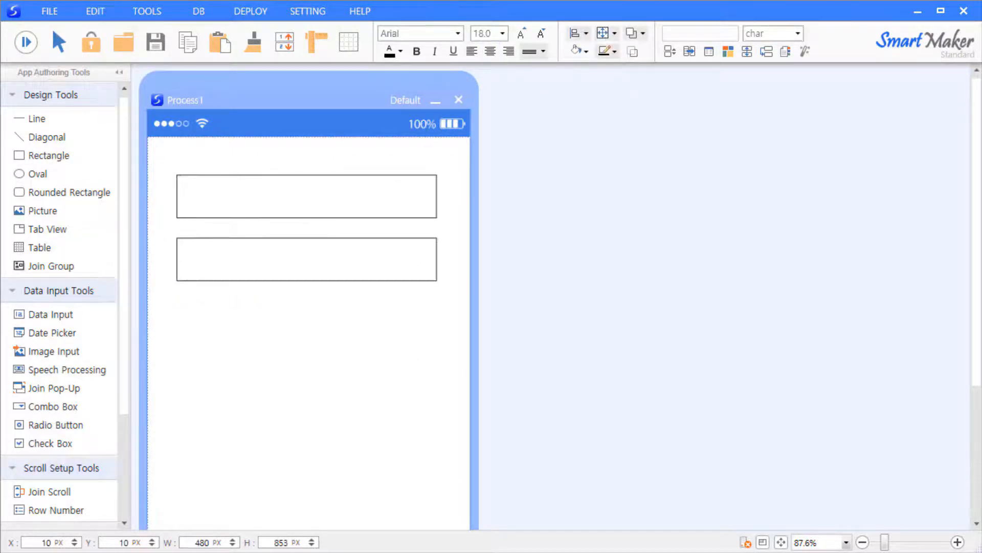
Collapse the Design, Data Input and Scroll Setup tool groups
click(68, 96)
click(72, 119)
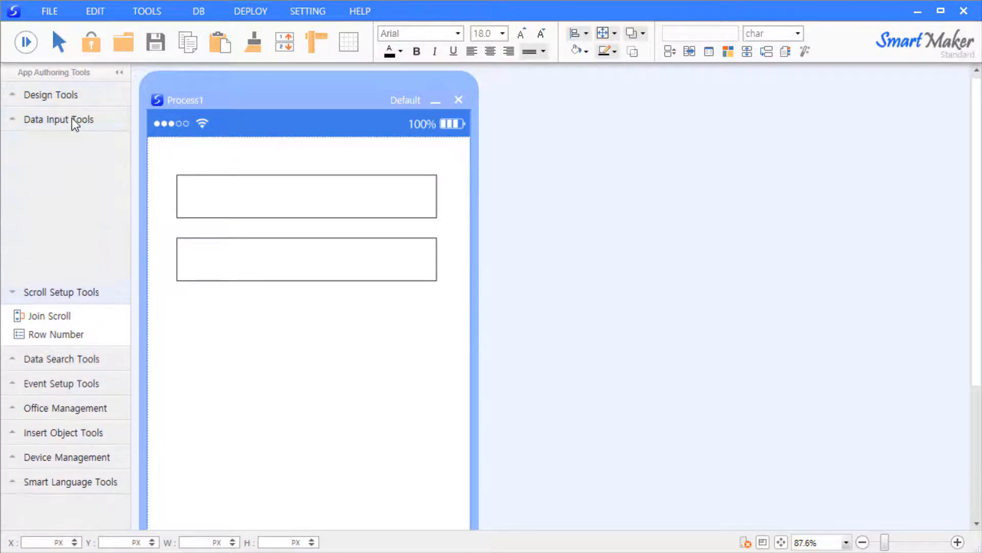
click(87, 144)
click(266, 358)
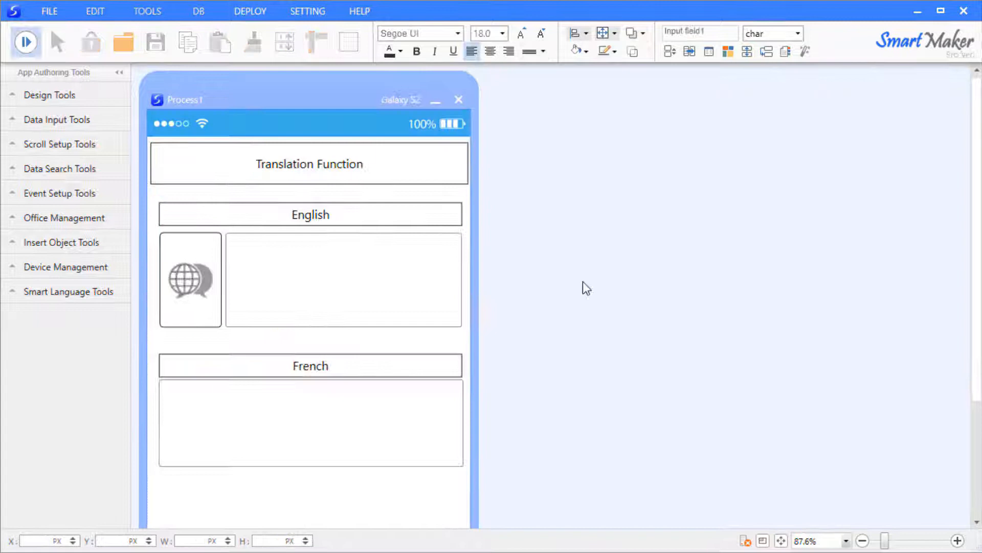
Enter "Hello, SmartMaker. Nice to meet you." as the English text in the running app and translate it into French
text(Hello, SmartMaker. Nice to meet you.)
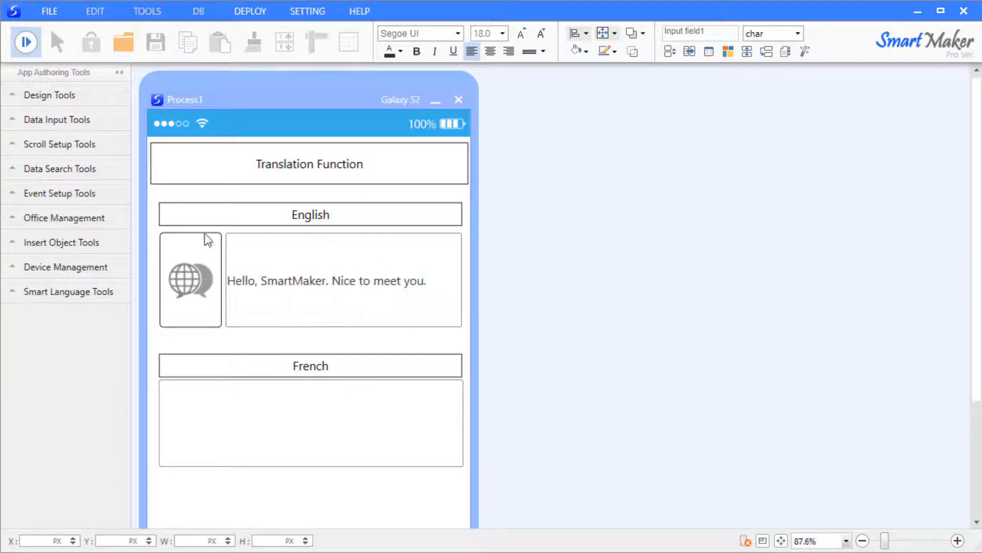
click(189, 280)
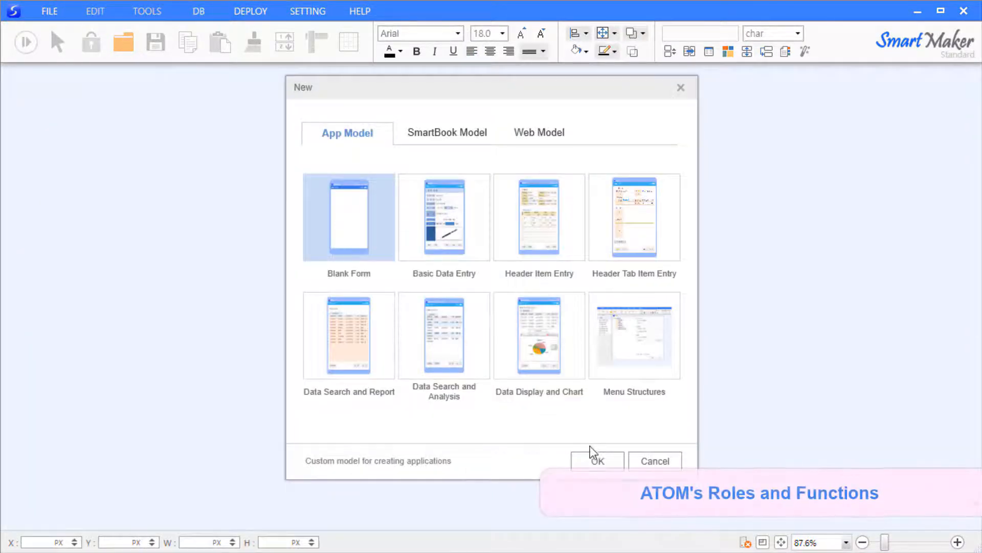
Create a new app from the Blank Form model and expand the Design Tools group
click(597, 460)
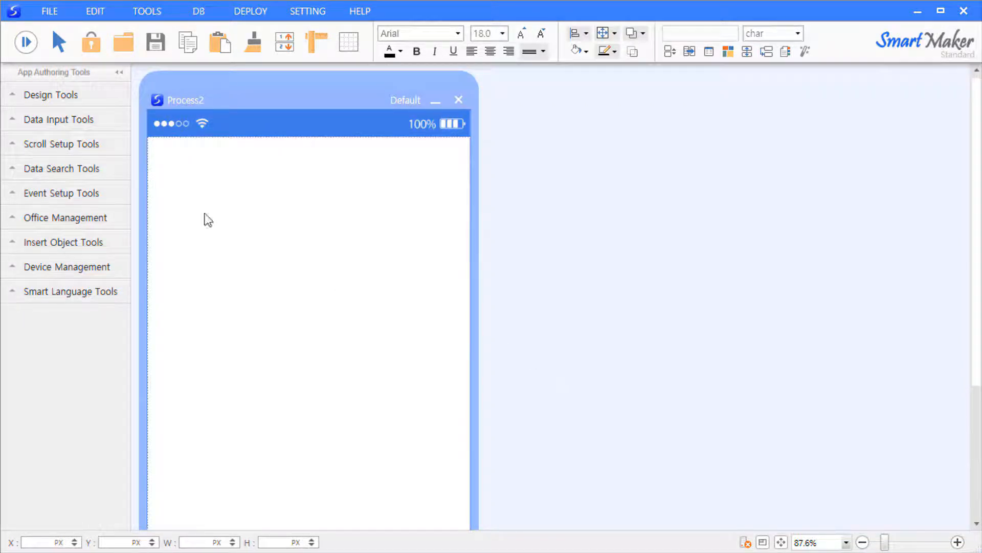
click(68, 96)
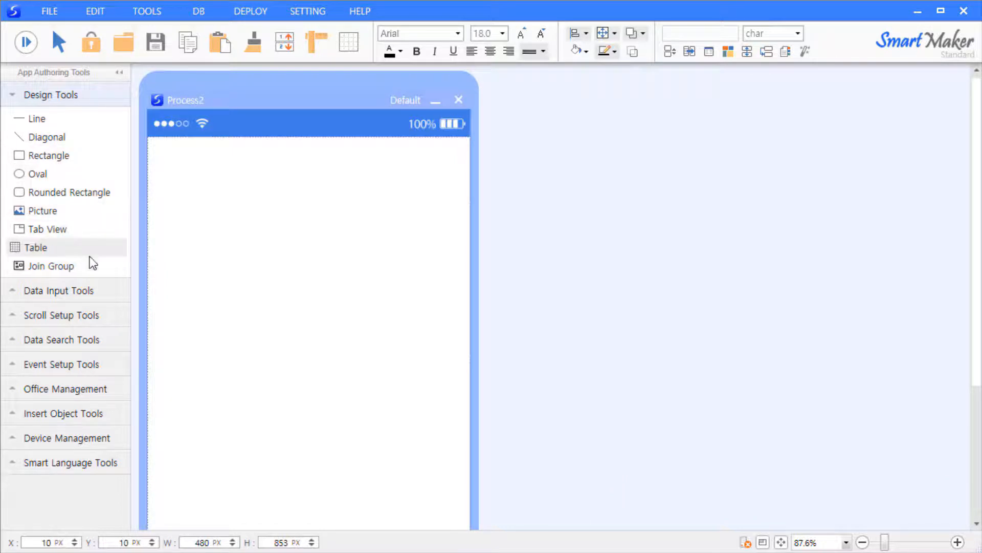
Place a horizontal line about 160 px long near the top left of the blank form
click(70, 119)
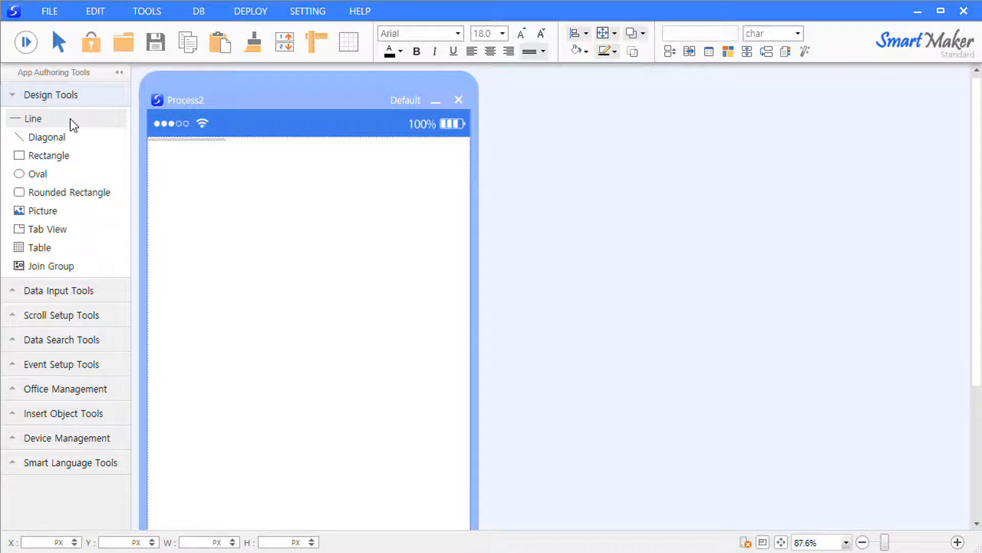
drag(70, 119, 214, 173)
click(229, 245)
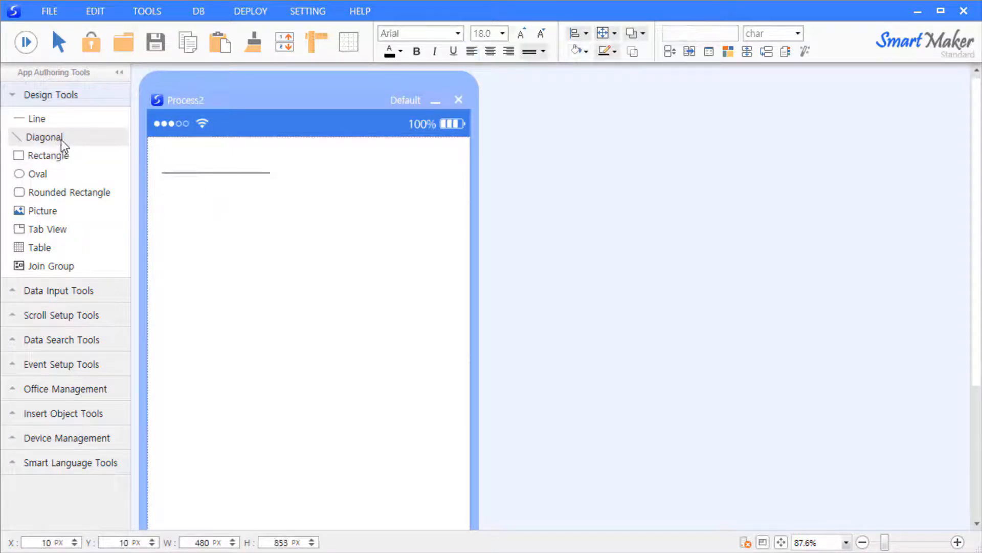
Draw a diagonal line sloping down to the right below the horizontal line and colour it red
drag(60, 139, 419, 249)
click(203, 234)
click(260, 224)
click(233, 385)
click(250, 387)
click(389, 293)
click(364, 257)
click(609, 51)
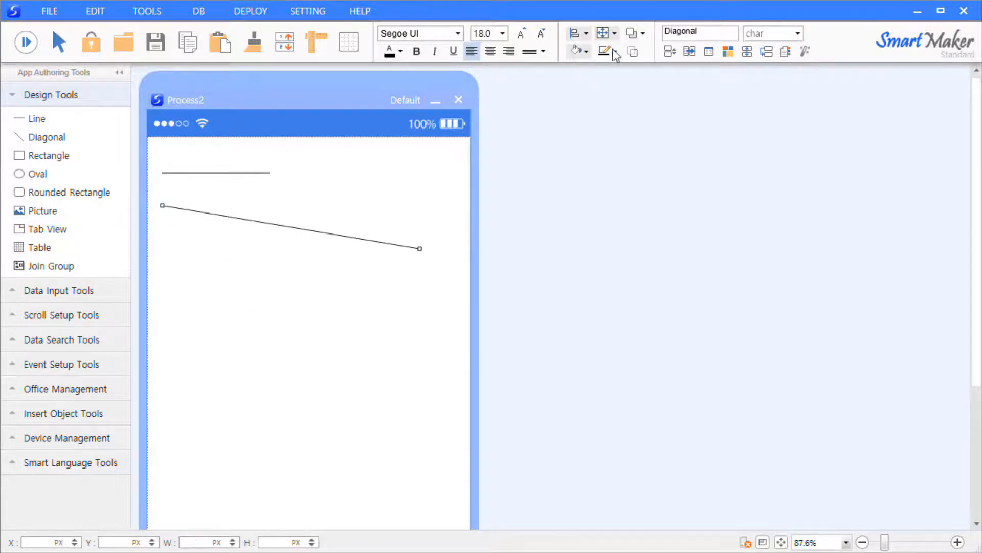
click(614, 205)
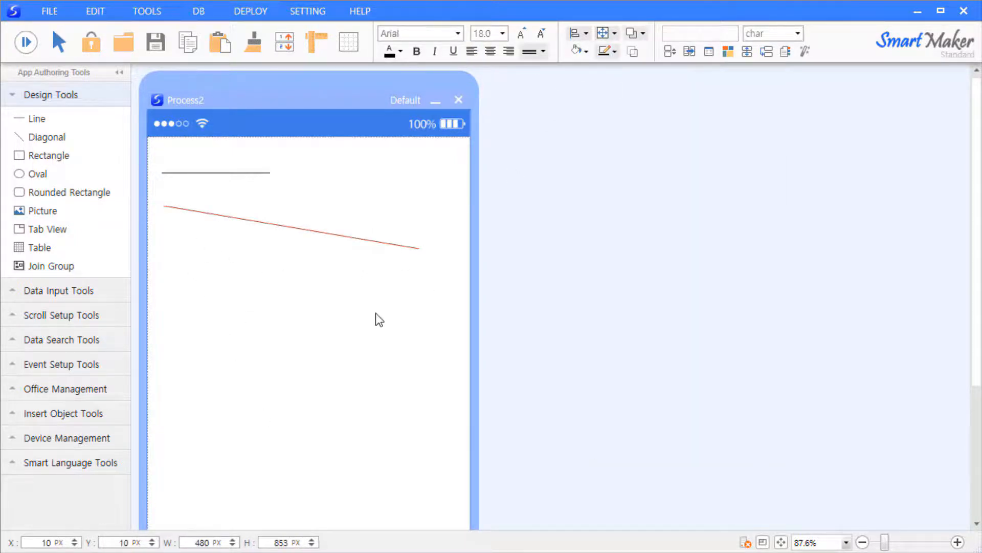
Add a rectangle, an oval about 120 px across and a rounded rectangle about 101 by 90 px in a row below the diagonal
click(49, 155)
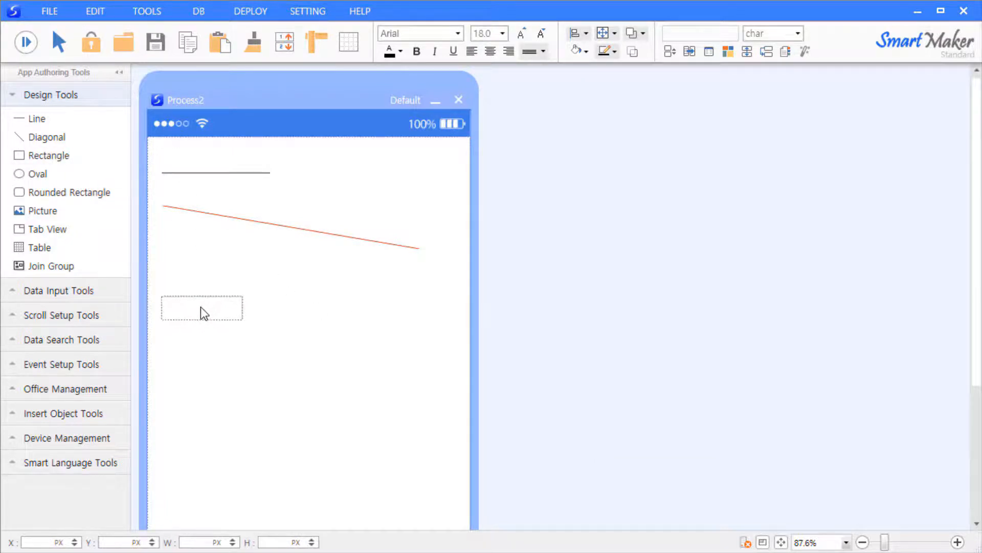
click(199, 304)
drag(62, 173, 299, 330)
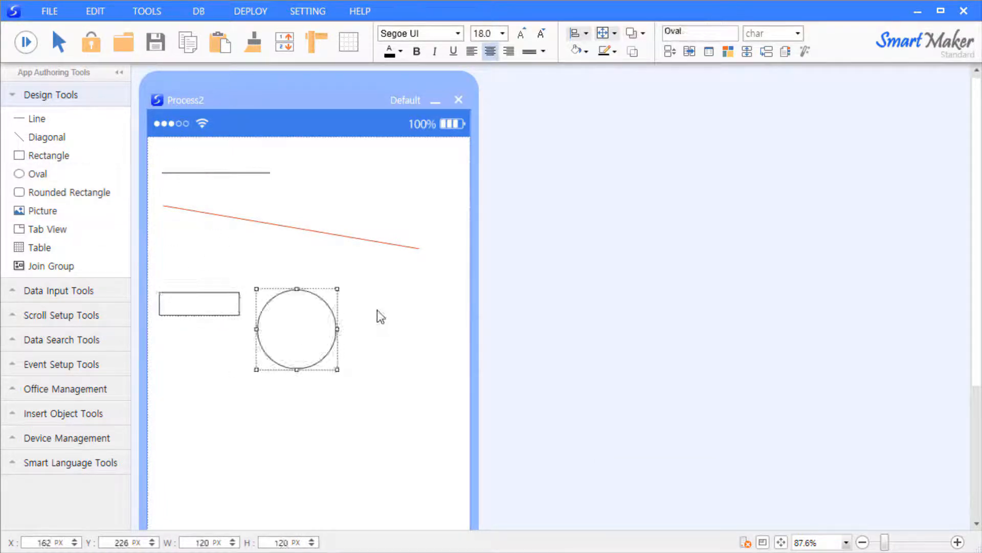
click(377, 316)
drag(105, 201, 425, 358)
click(358, 289)
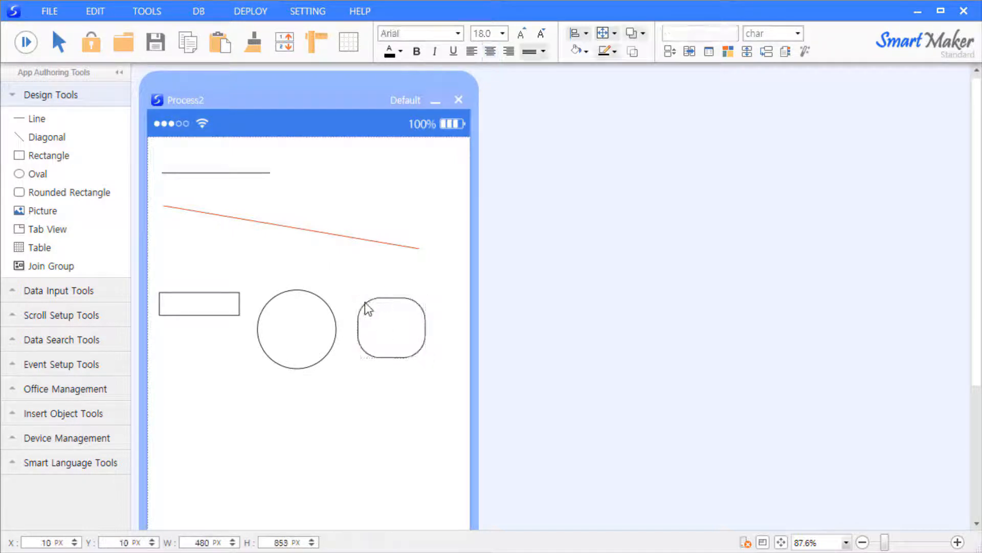
Label the rounded rectangle "Smart Maker"
double_click(391, 338)
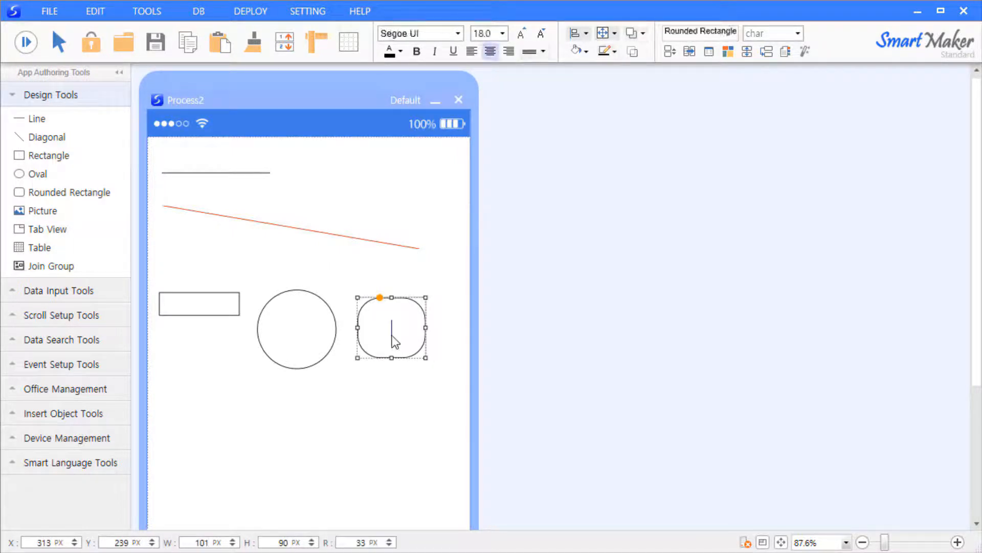
text(S)
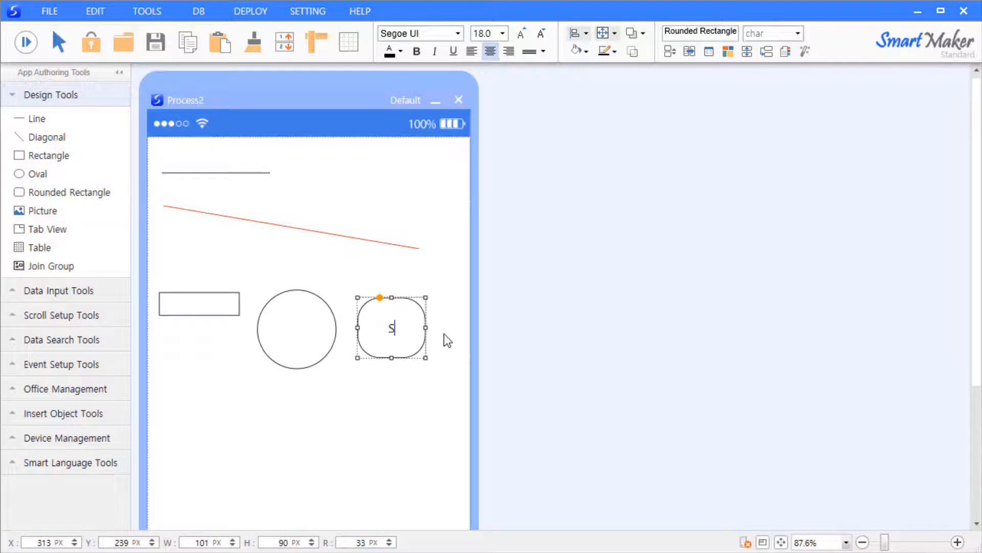
text(mart Maker)
Give the rounded rectangle a light blue fill and an olive-green outline
click(577, 51)
click(681, 105)
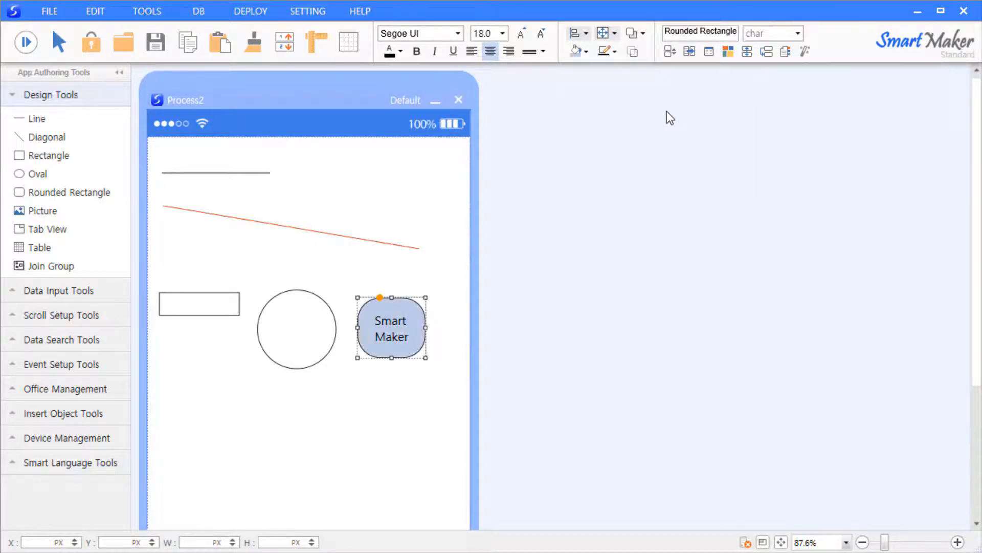
click(614, 52)
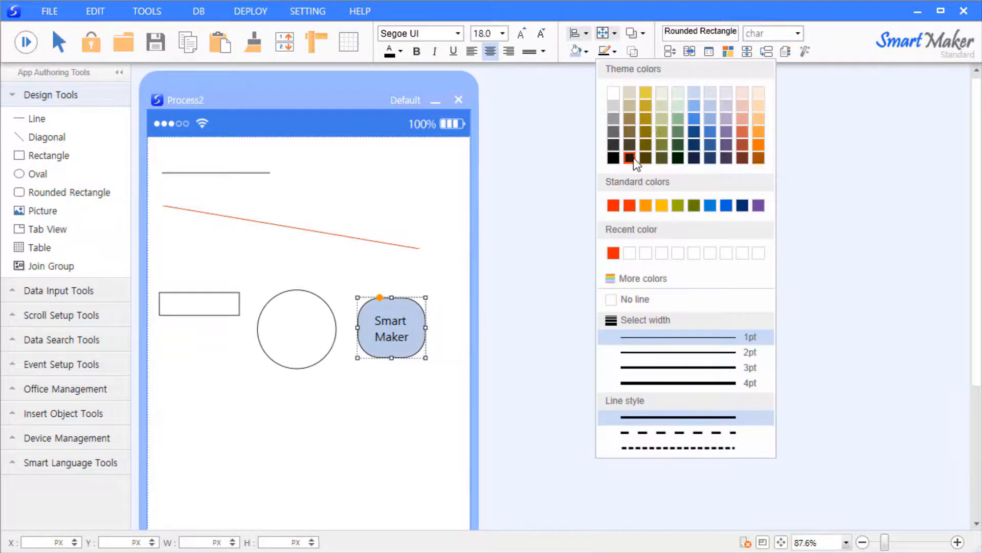
click(661, 129)
Set the rounded rectangle's text colour to white and its font size to 20
click(396, 52)
click(398, 90)
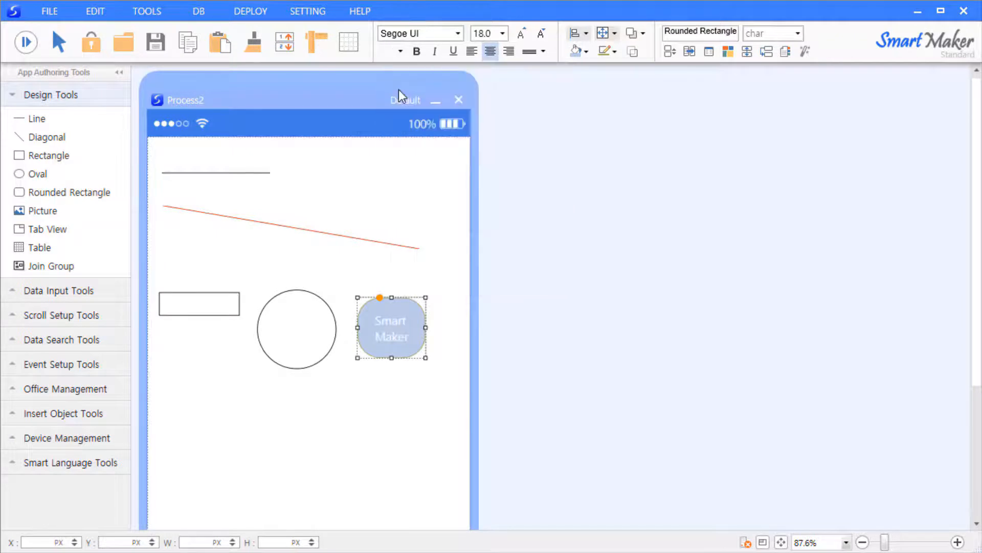
click(502, 33)
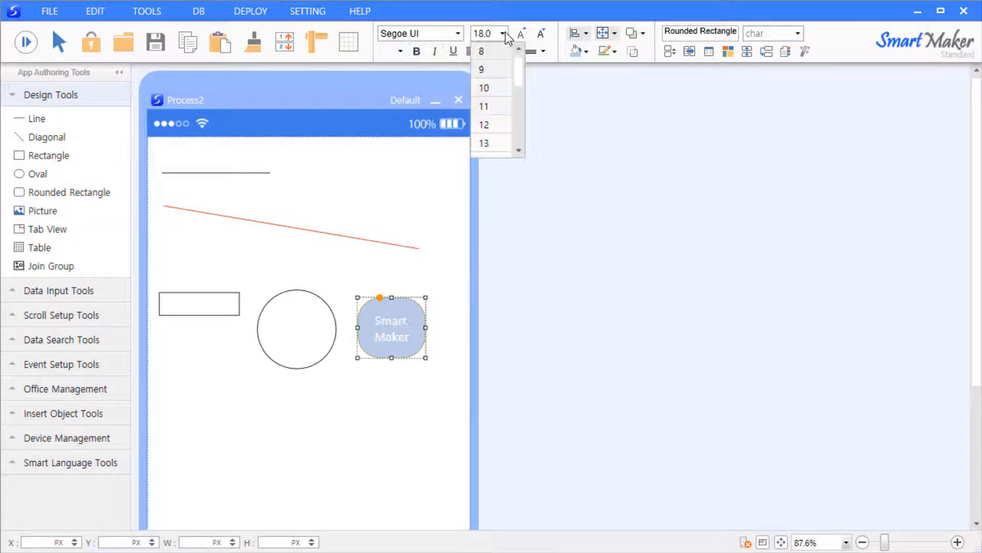
click(488, 144)
click(440, 305)
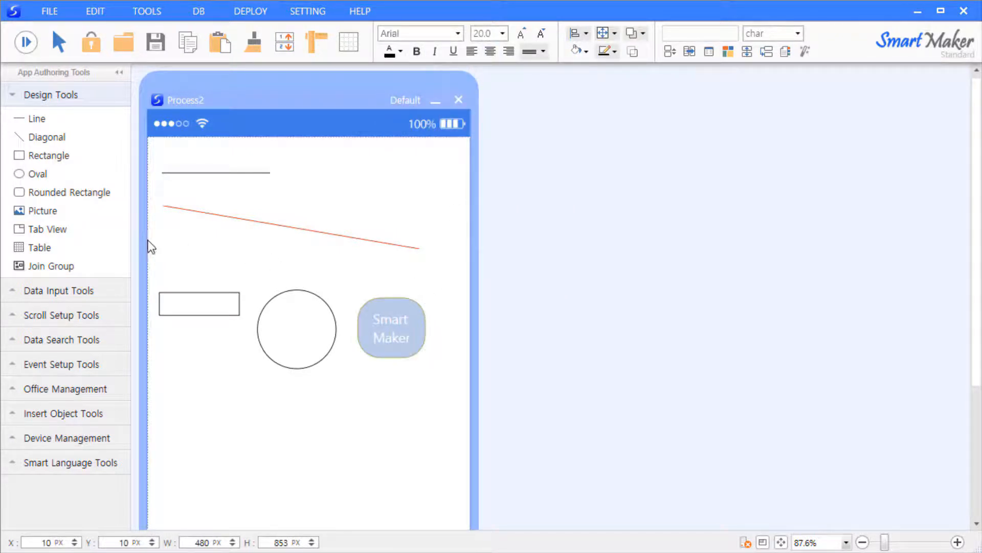
click(90, 217)
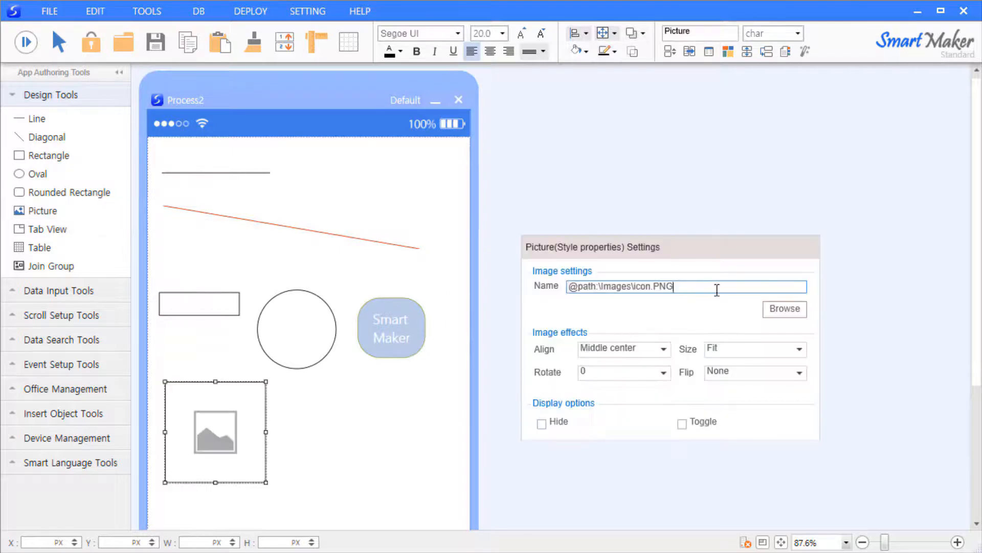
click(292, 465)
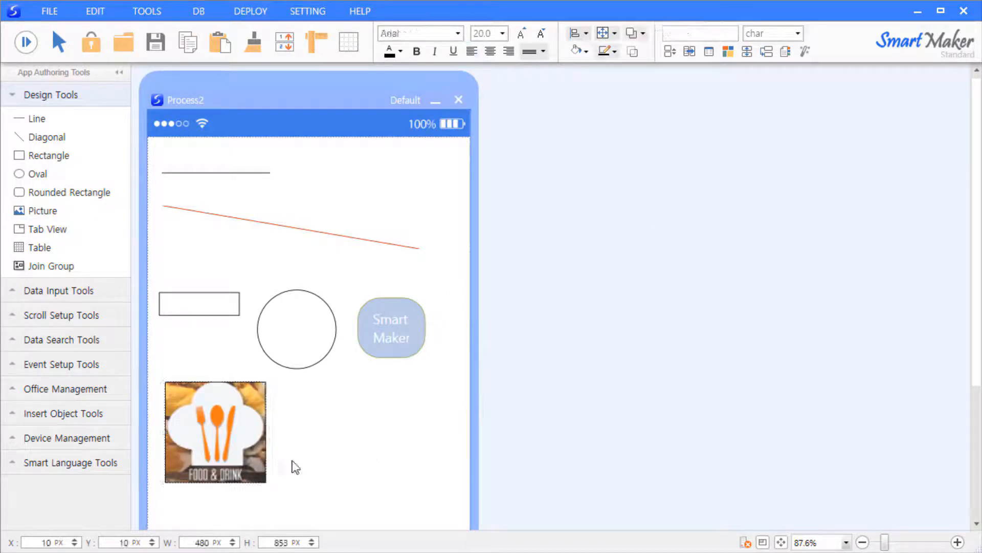
Delete all objects from the form and place a tab view about 450 by 300 px in its upper part
drag(153, 157, 457, 506)
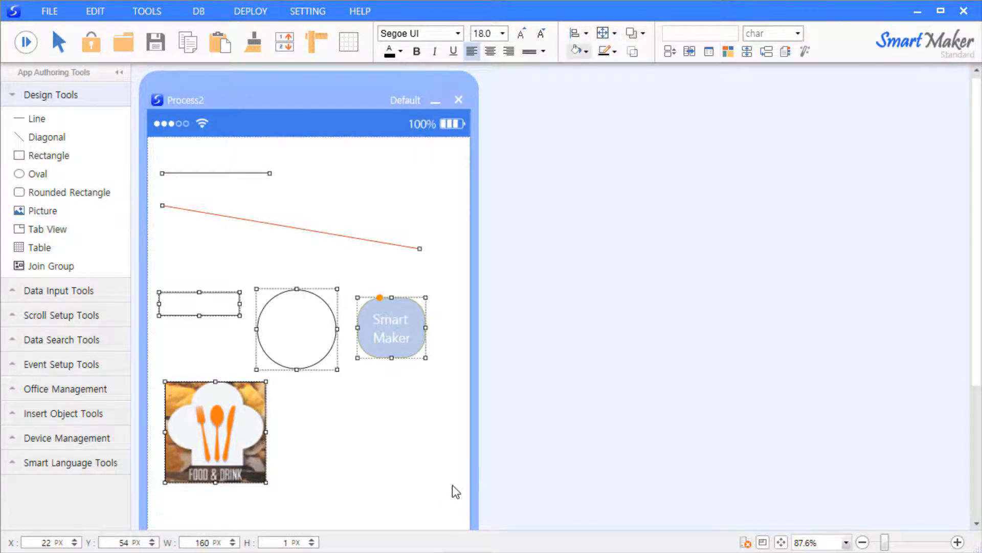
key(Delete)
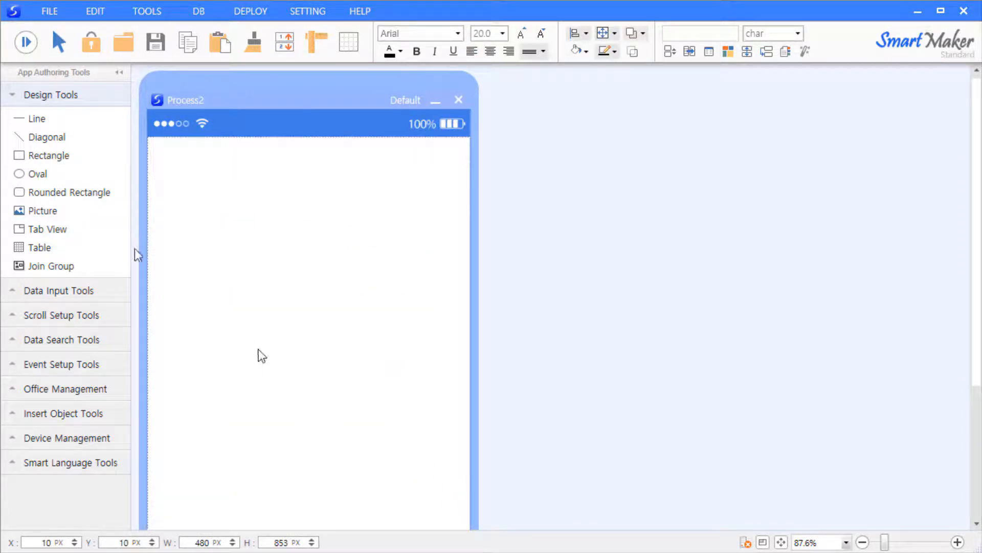
click(94, 228)
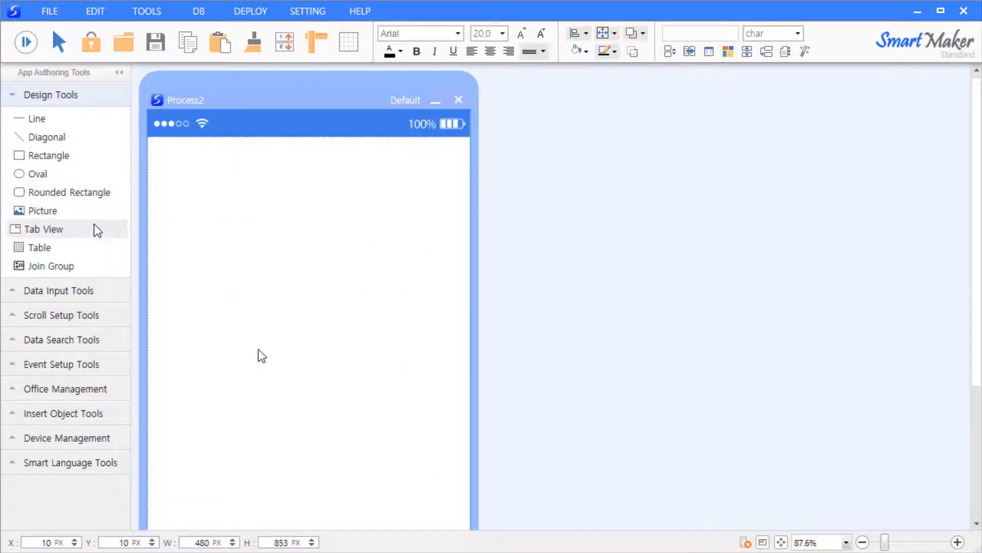
click(306, 262)
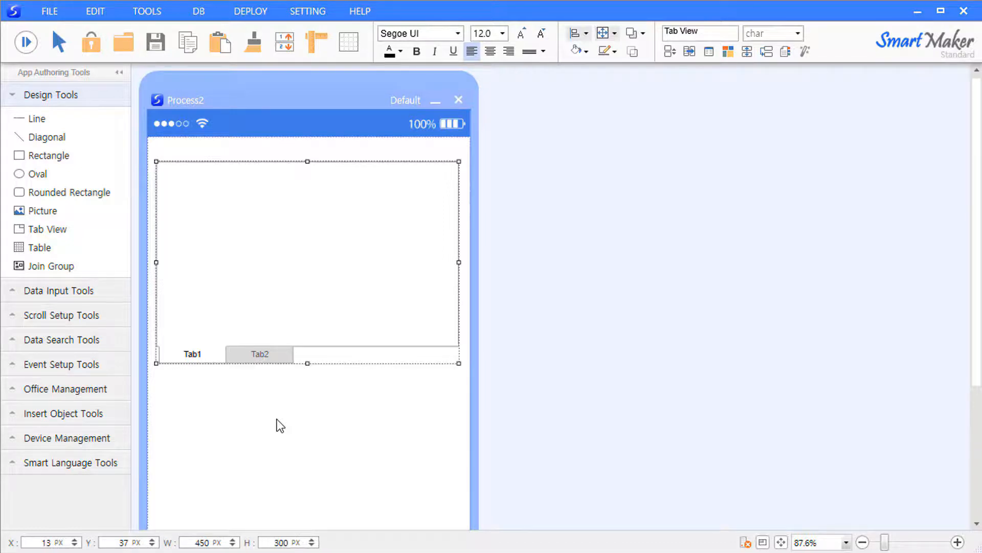
click(242, 443)
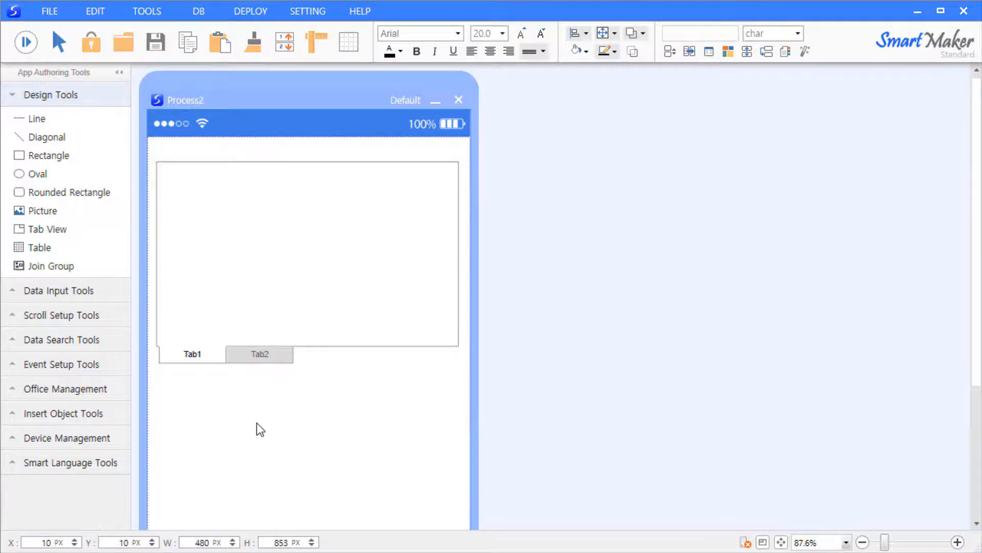
Add an oval inside Tab1 of the tab view and enlarge it to about 177 by 182 px
click(67, 176)
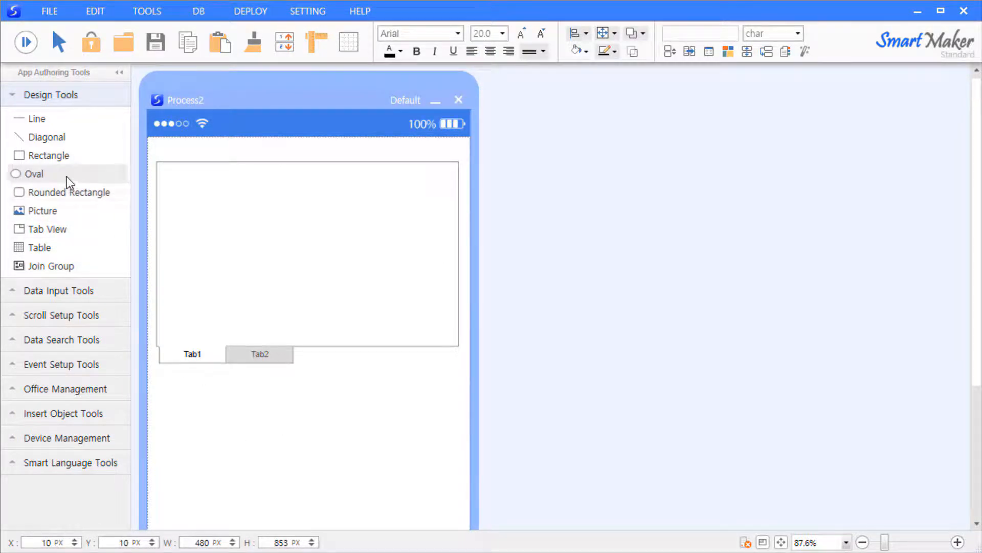
click(305, 242)
drag(350, 287, 359, 311)
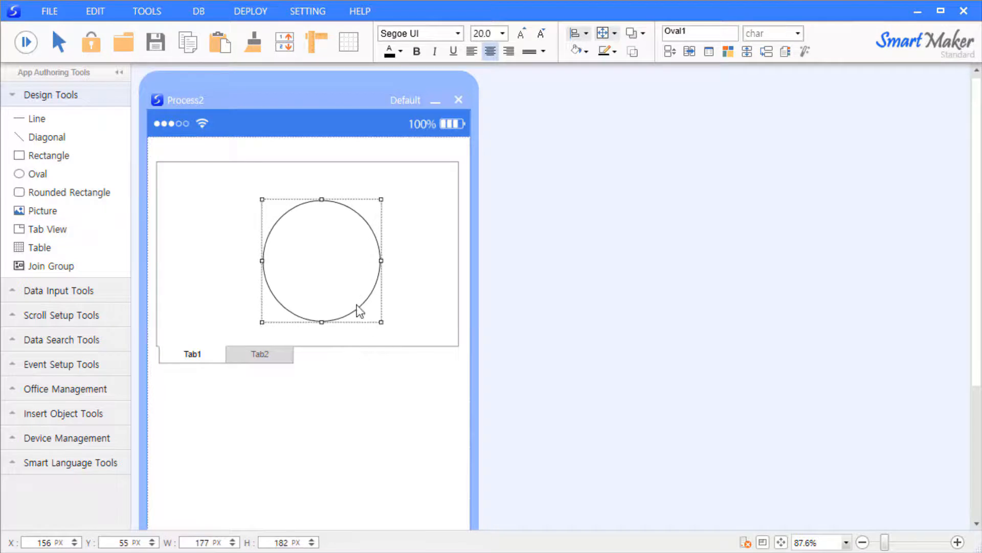
Place a rectangle inside Tab2 of the tab view and enlarge it to fill most of the tab area
click(290, 397)
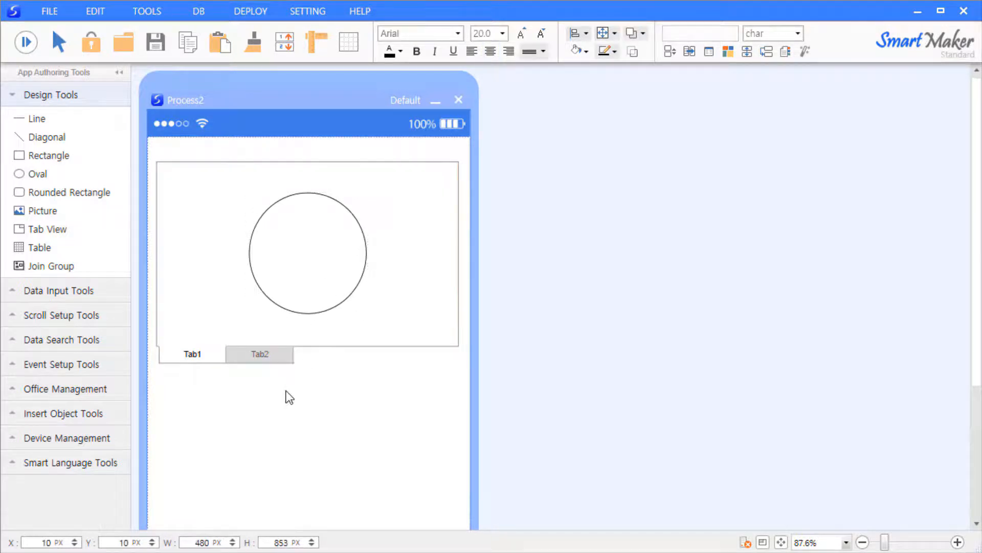
click(266, 354)
click(81, 160)
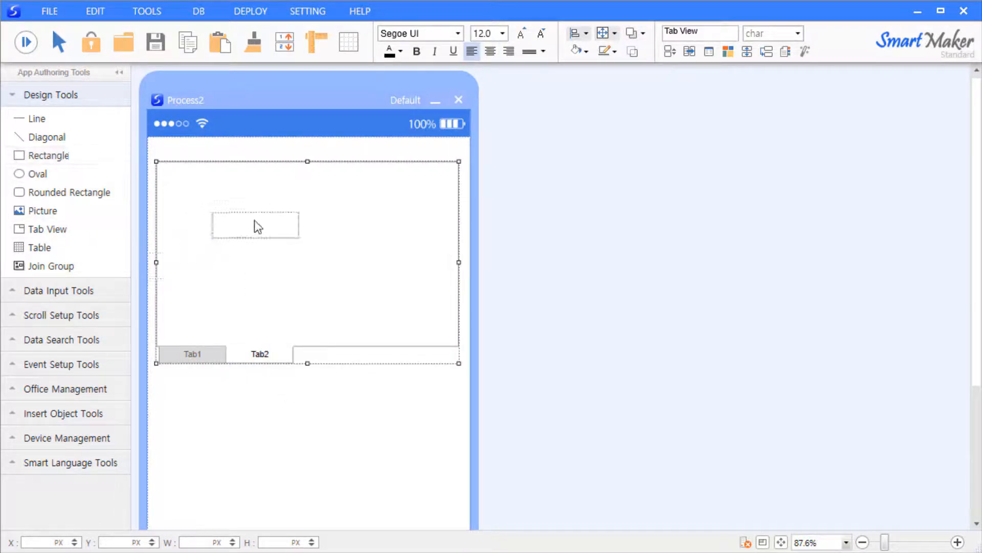
click(248, 203)
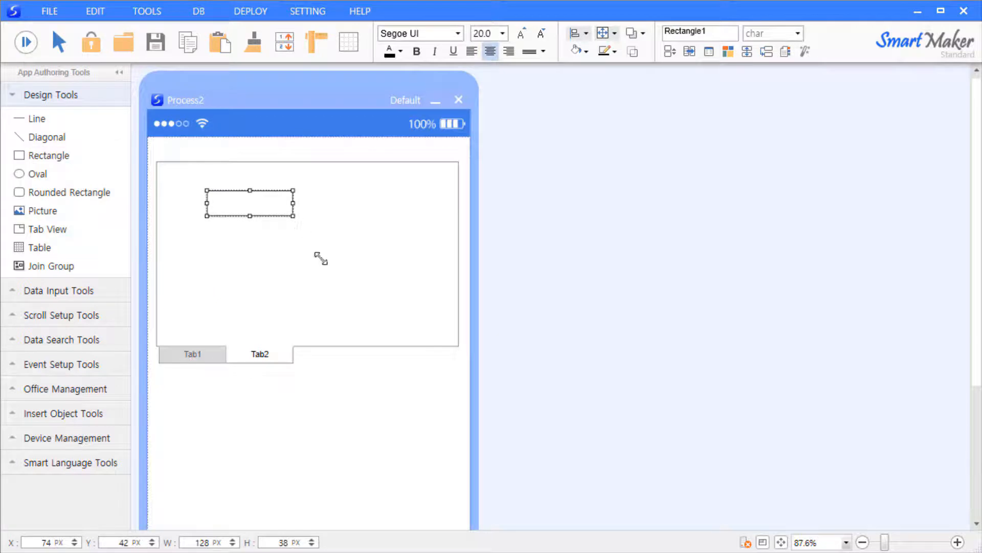
drag(321, 259, 416, 313)
click(339, 436)
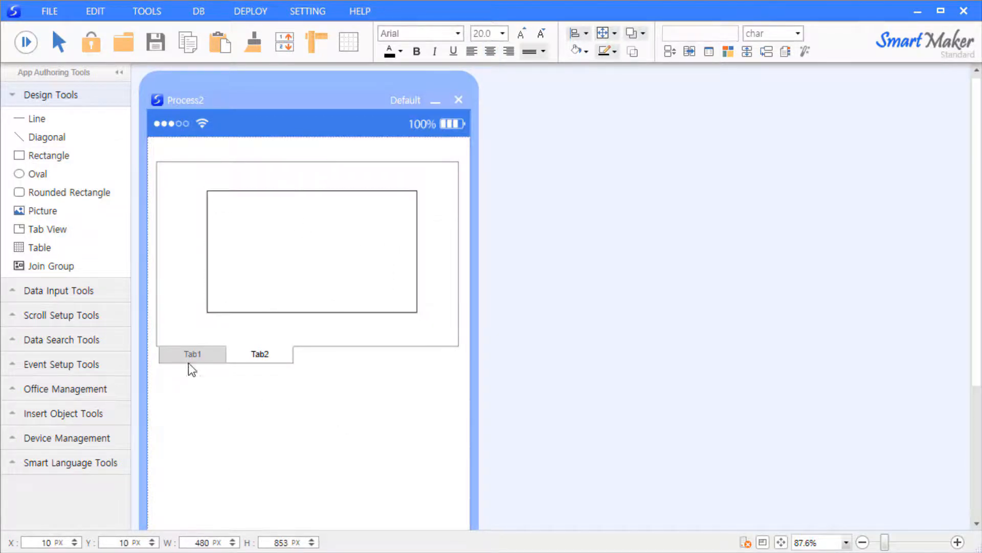
Switch back and forth between Tab1 and Tab2 to check that each tab holds its own shape
click(198, 354)
click(278, 422)
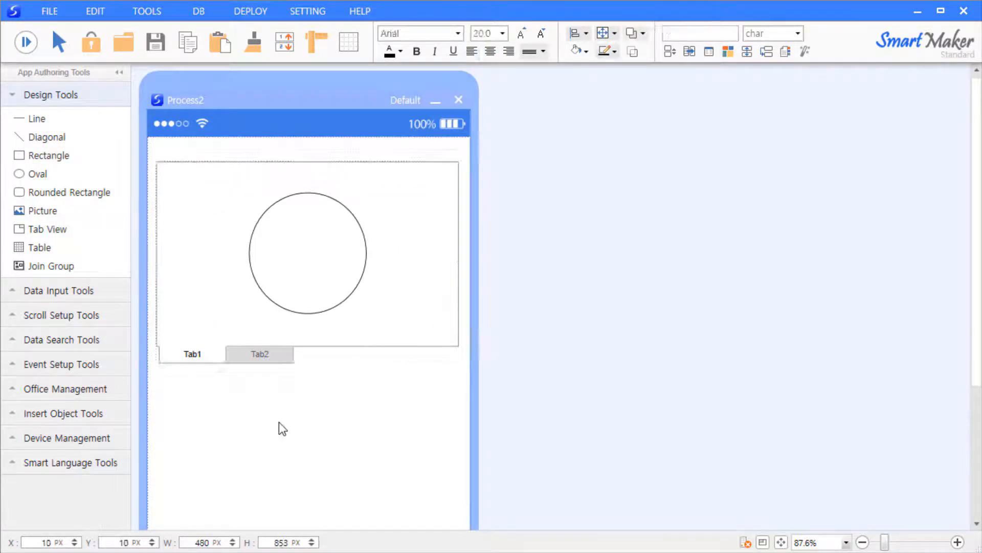
click(266, 355)
click(203, 362)
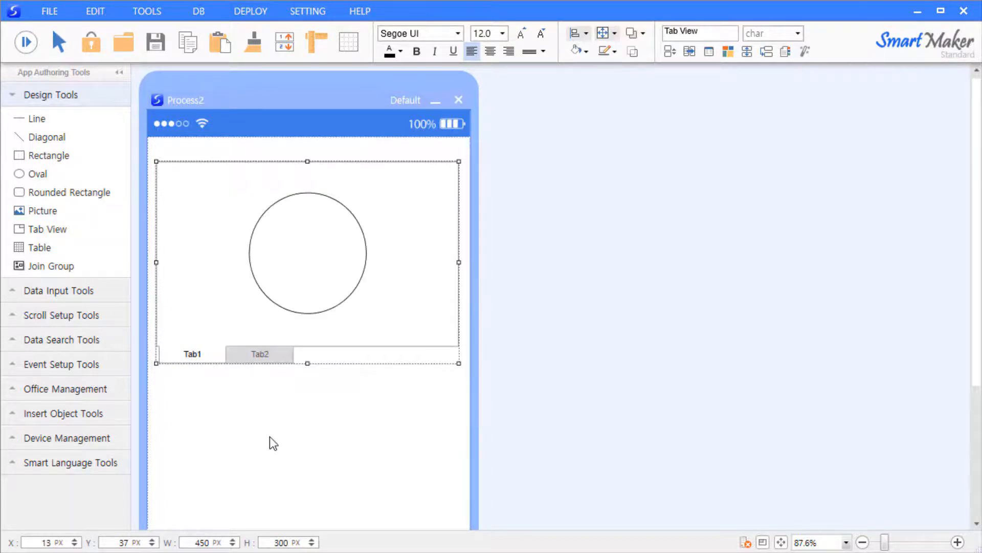
click(269, 437)
Delete the tab view and place a three-by-three table of about 450 by 300 px in its place
scroll(277, 409, down, 1)
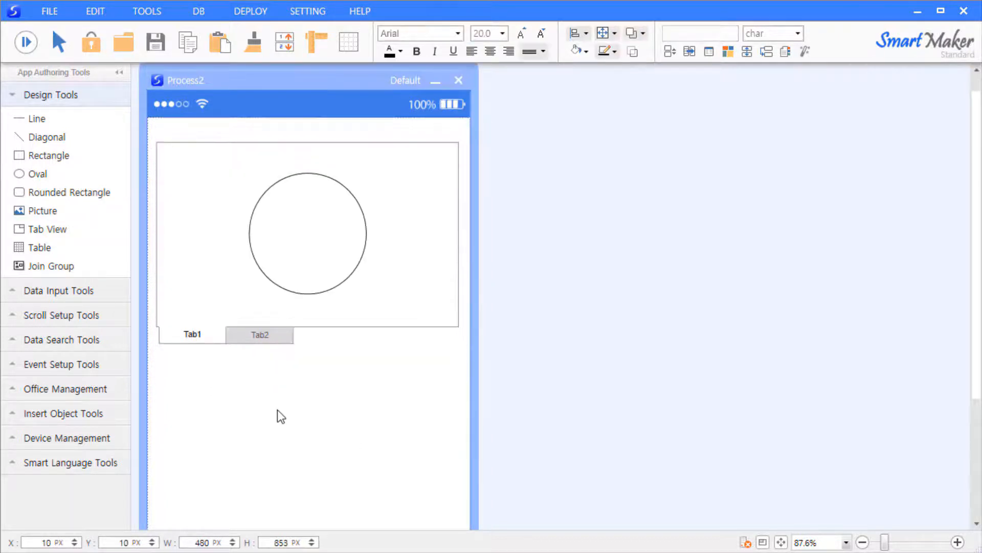
click(200, 180)
key(Delete)
drag(90, 251, 310, 231)
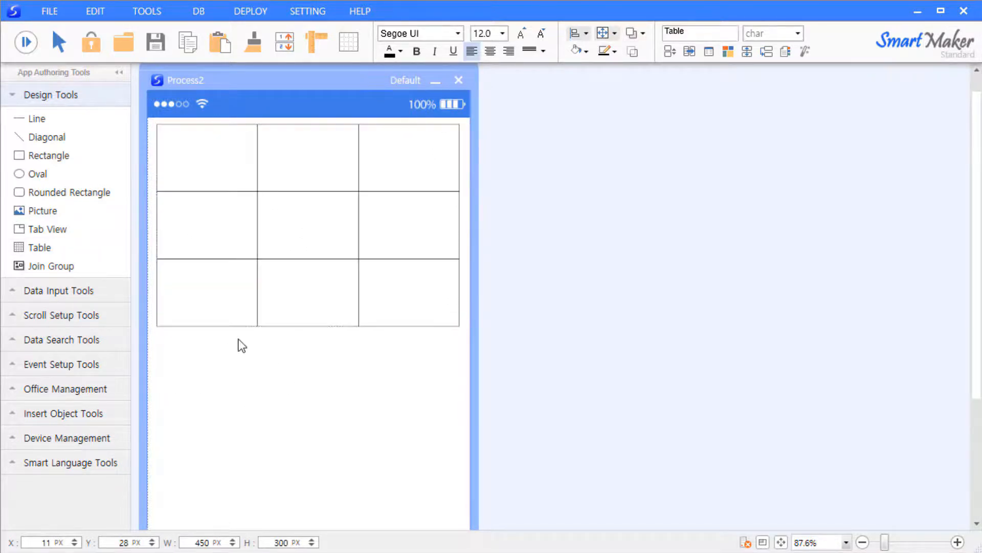
Set the table's first top-row cell to the Rectangle type and the middle top-row cell to Data input
right_click(226, 160)
mouse_move(307, 272)
click(391, 282)
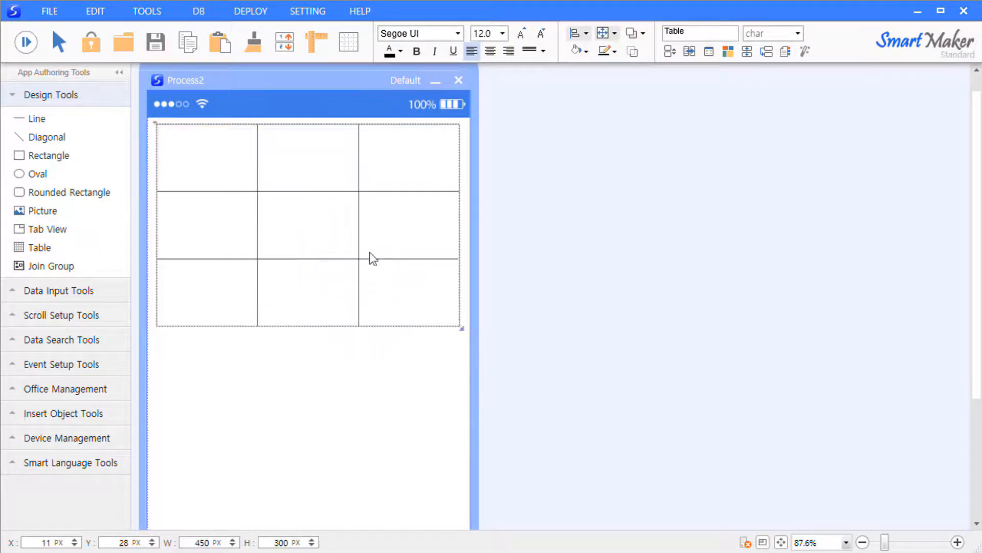
right_click(276, 165)
mouse_move(365, 279)
click(440, 312)
Set the table's top-right cell to Date picker and the cell directly below it to Image input
right_click(405, 165)
mouse_move(457, 276)
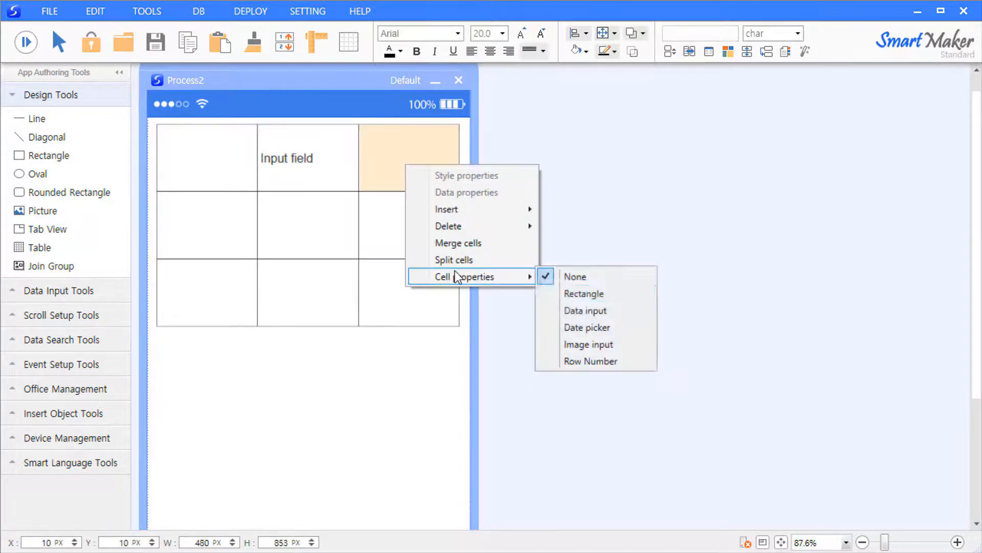
click(574, 326)
click(405, 226)
right_click(405, 226)
mouse_move(480, 333)
click(585, 399)
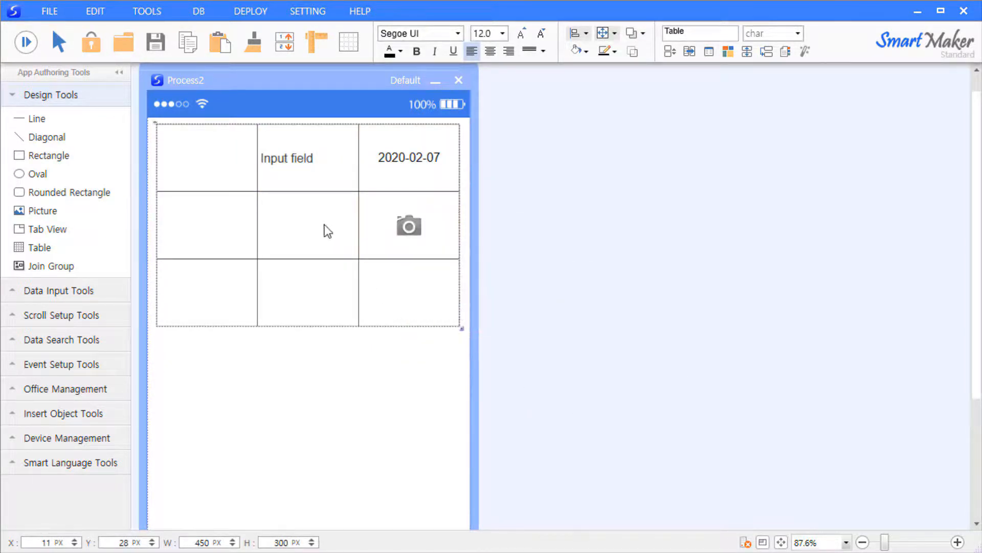
Set the cell property of the table's centre cell to Row Number
click(324, 224)
right_click(324, 223)
mouse_move(386, 335)
click(494, 420)
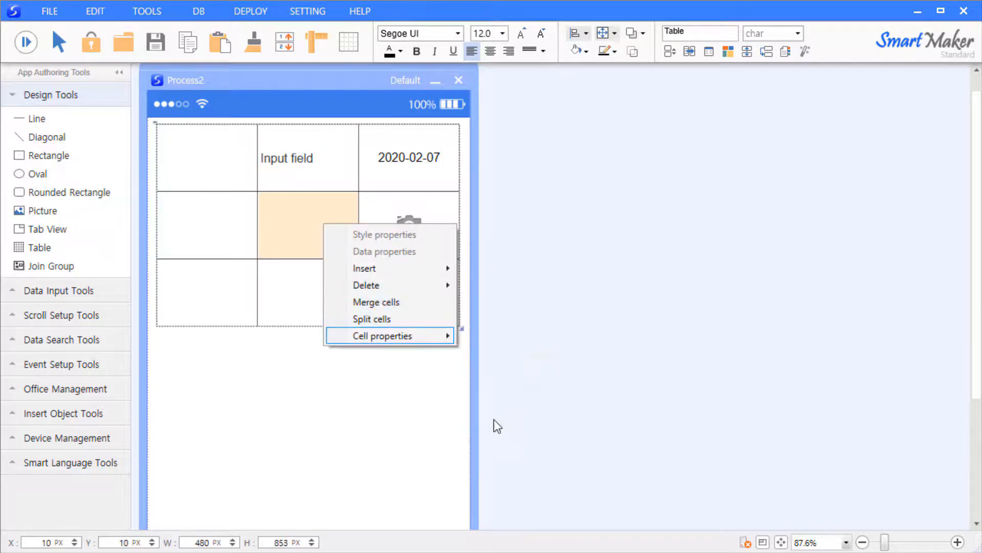
Enter "test input" in the table's data input cell and set the date cell to 2022-02-07
click(241, 169)
click(310, 172)
text(test input)
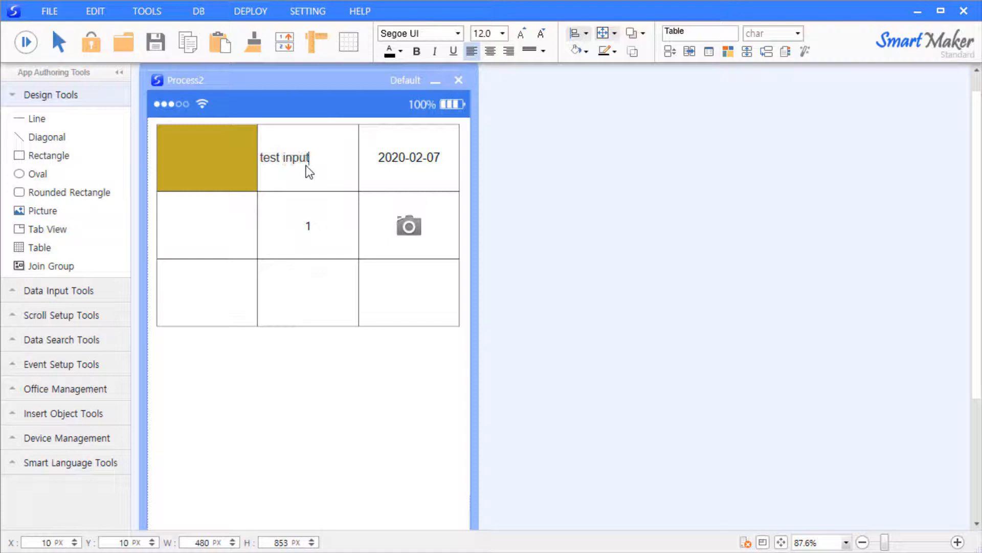
click(376, 162)
scroll(407, 259, up, 2)
click(404, 311)
Load the file icon.PNG from the Images folder into the table's image input cell
click(408, 223)
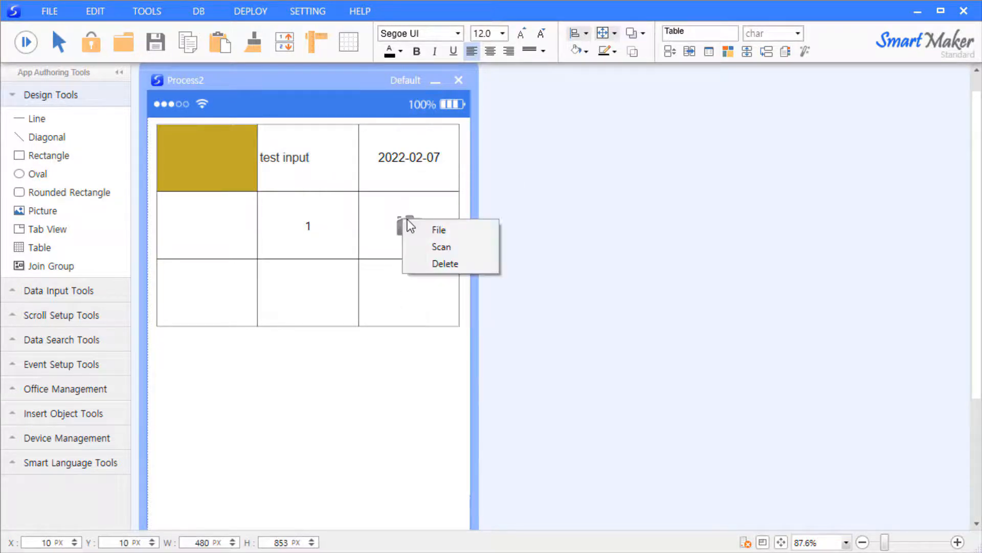
click(437, 227)
click(305, 188)
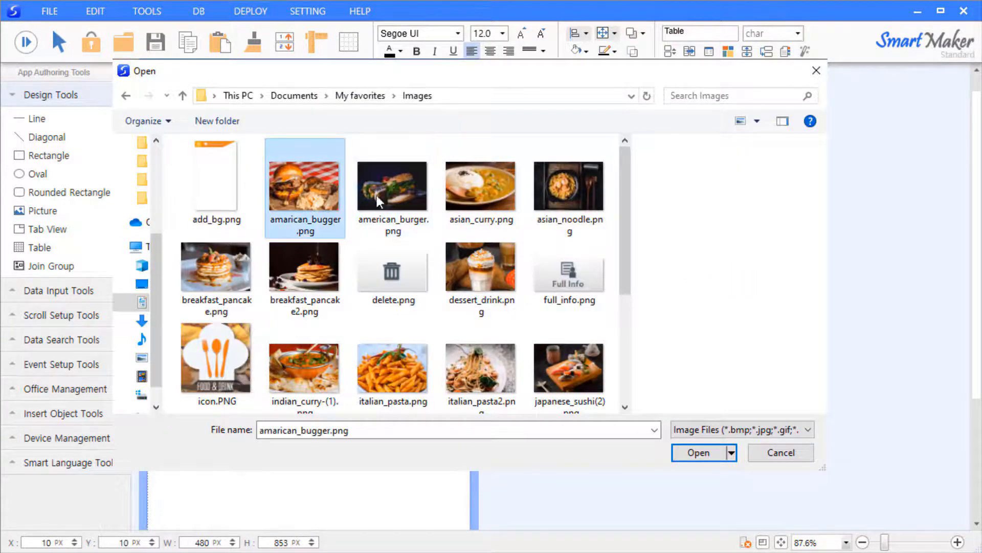
click(481, 188)
click(225, 356)
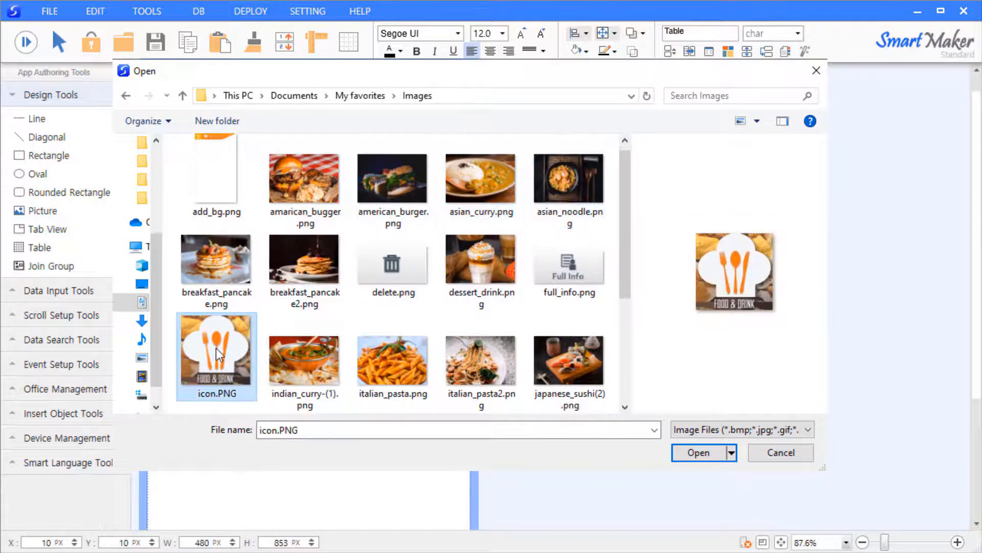
double_click(217, 353)
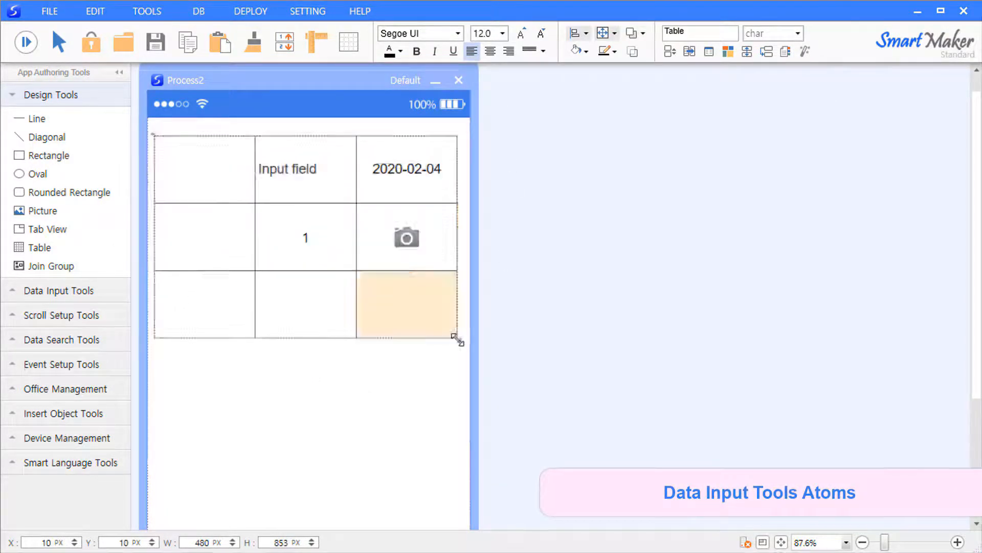
Delete the table from the form and show the Data Input Tools in place of the Design Tools
key(Delete)
click(84, 94)
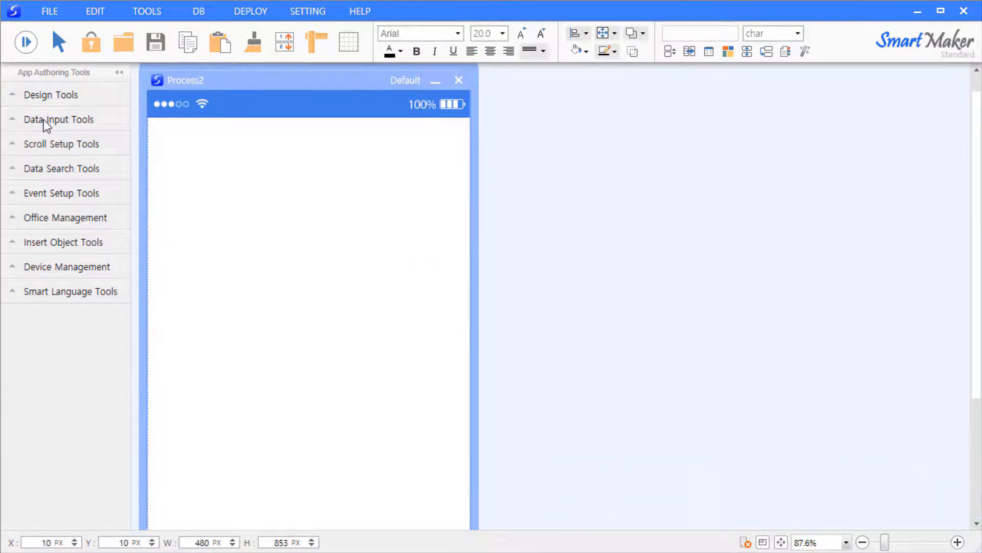
click(47, 122)
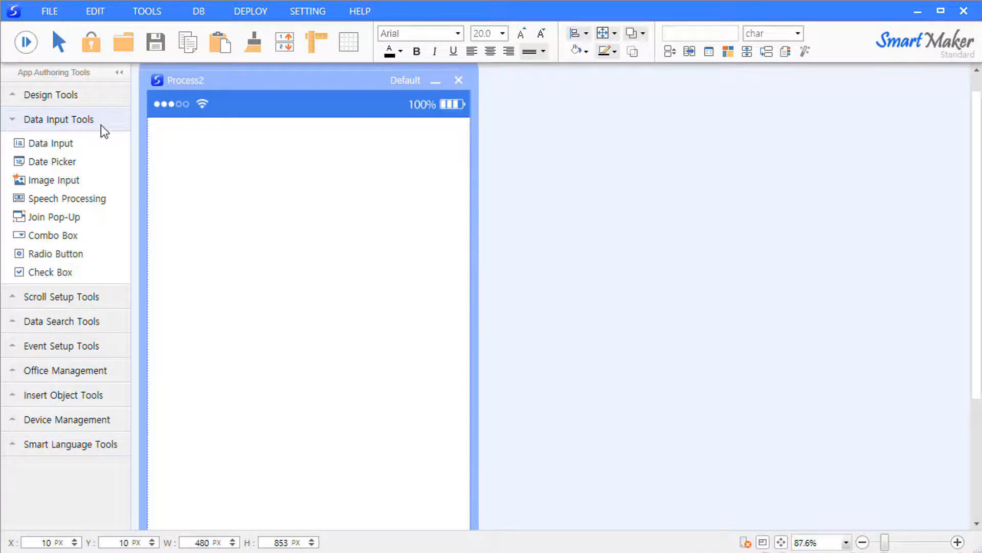
Place two data input fields of about 160 by 38 px, one below the other, near the top of the form
click(106, 146)
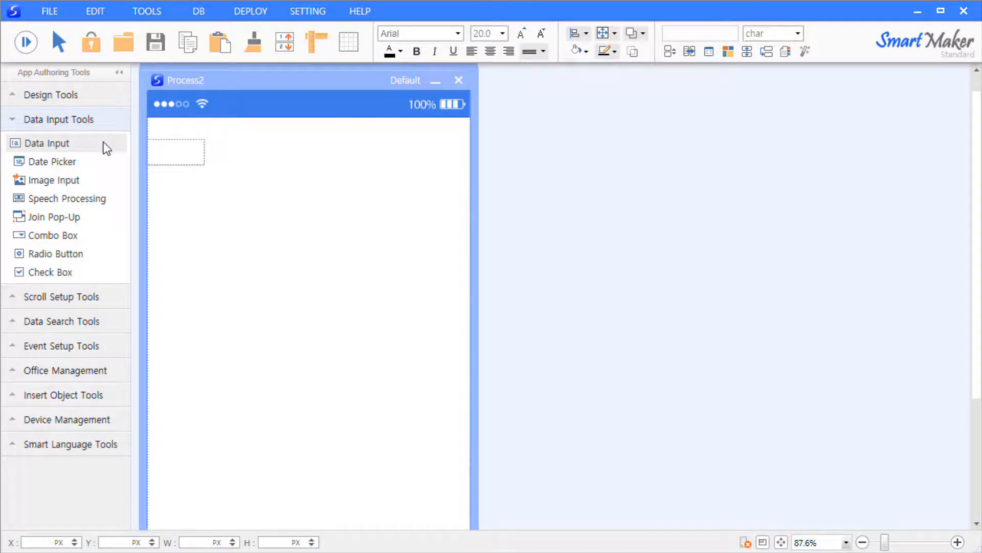
click(213, 156)
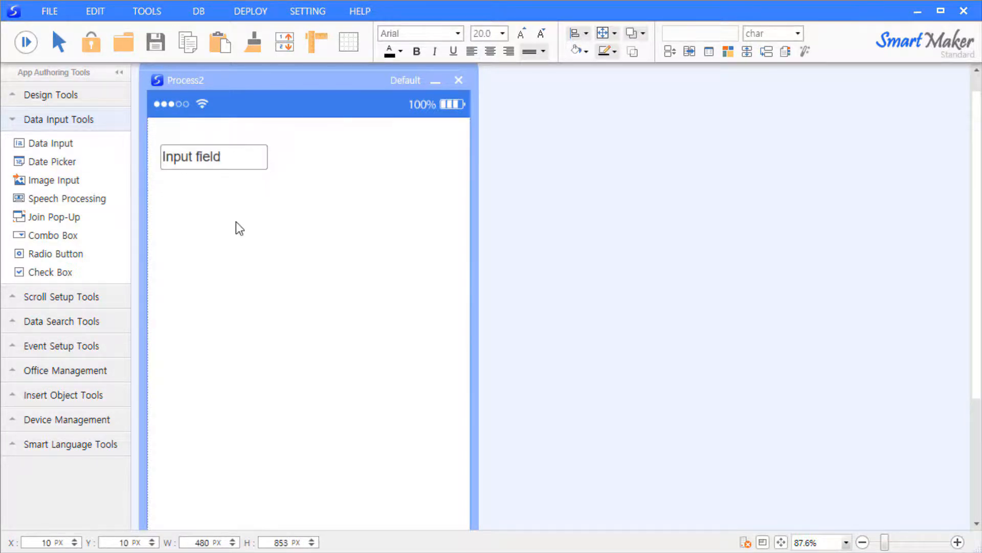
click(259, 165)
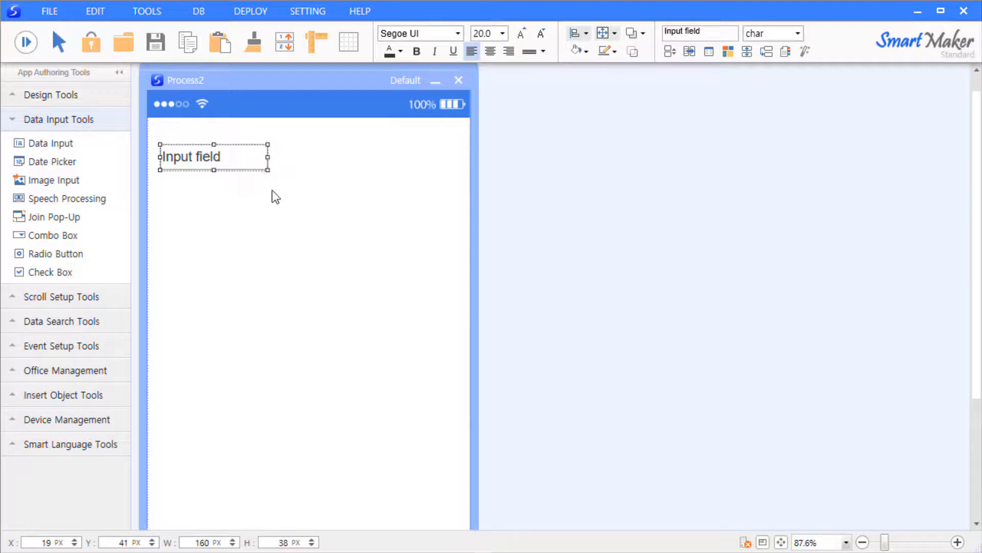
click(60, 147)
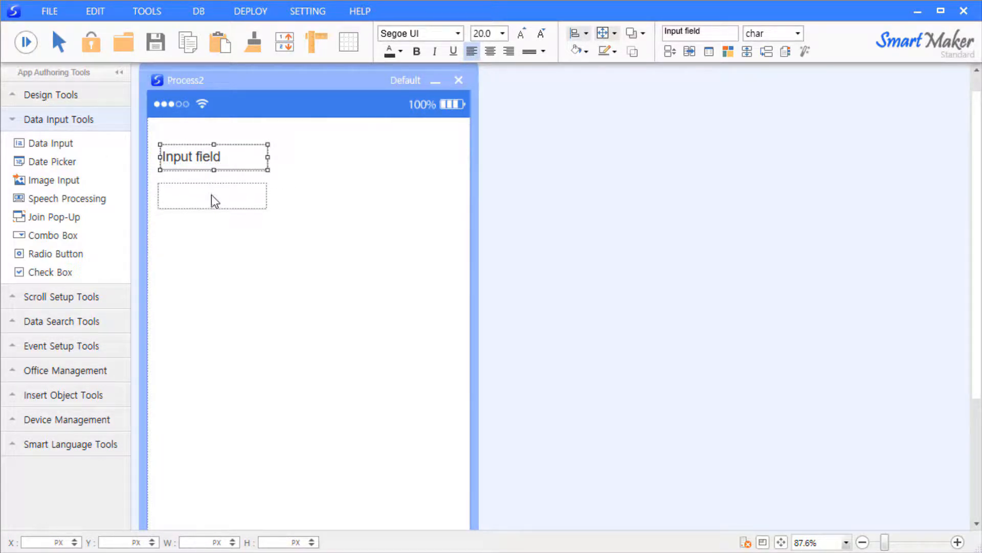
click(213, 197)
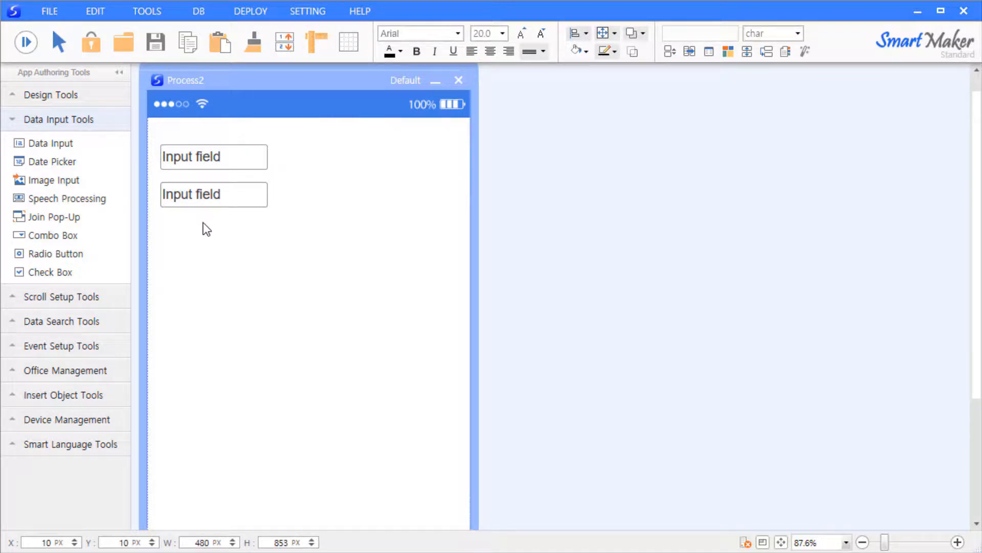
Test the form in Run Mode by entering "Smartmaker" in the upper field and "12345678" in the lower one
click(25, 43)
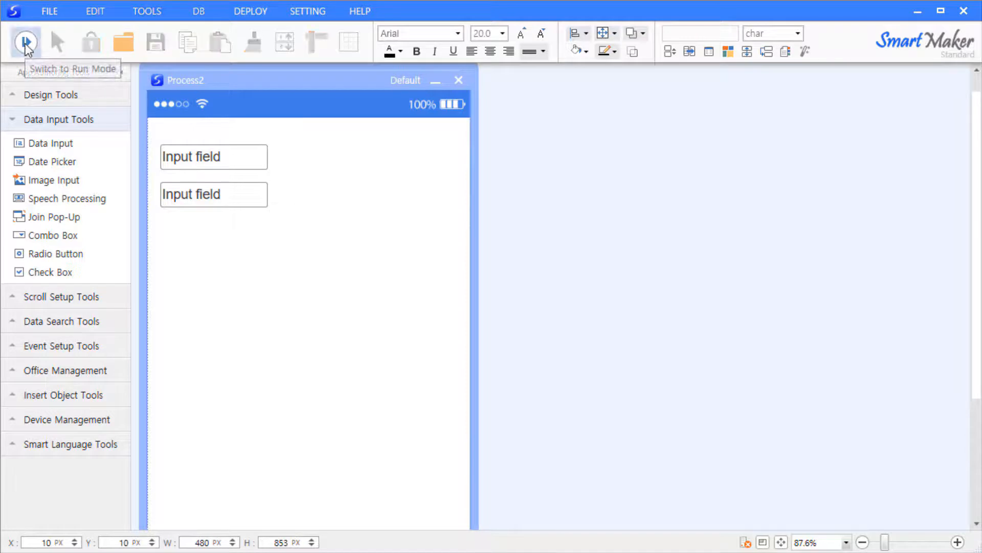
click(210, 164)
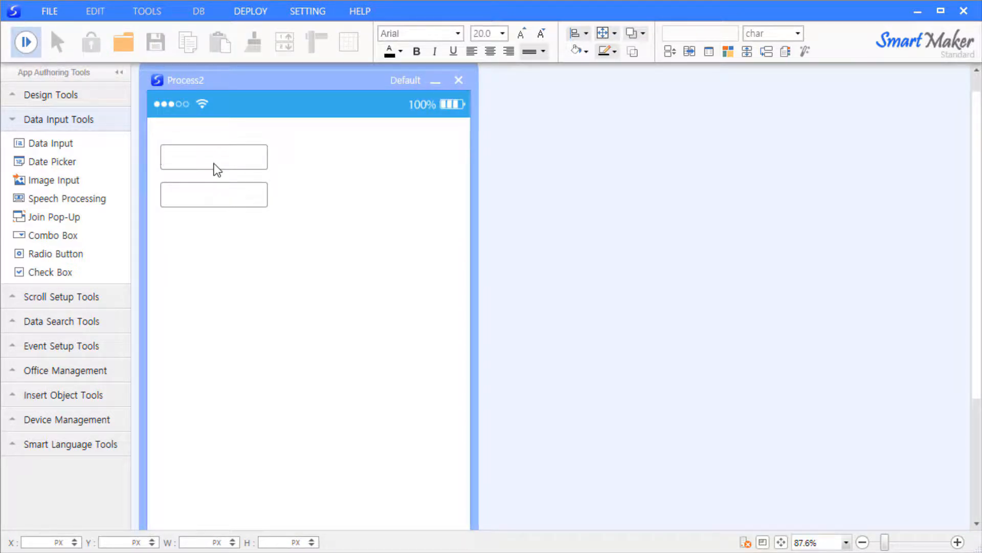
text(Smartmaker)
key(Tab)
text(12345678)
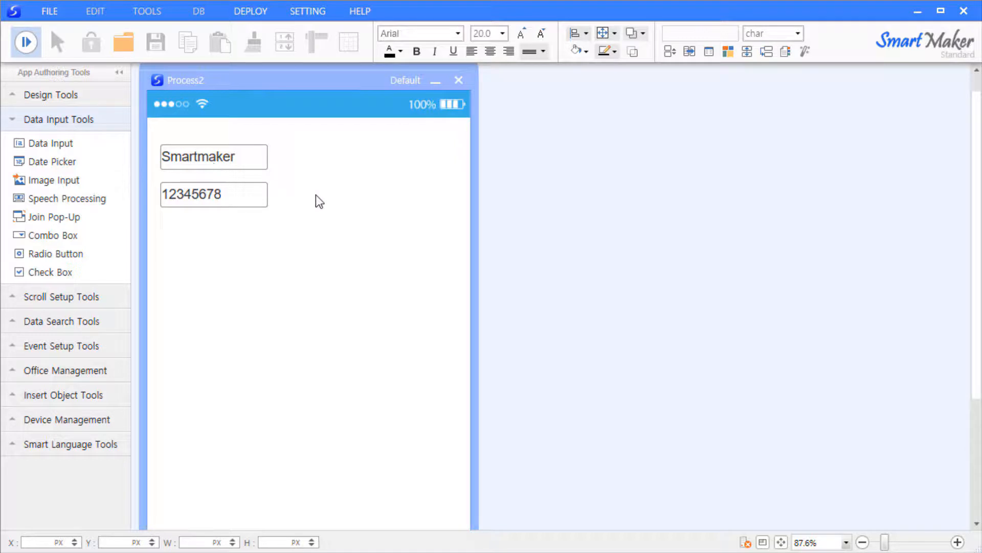
Replace the lower field's entry with "20200204" and leave Run Mode
double_click(253, 198)
text(20200204)
click(24, 44)
Delete the lower input field and place a date picker in its spot below the remaining field
click(238, 202)
key(Delete)
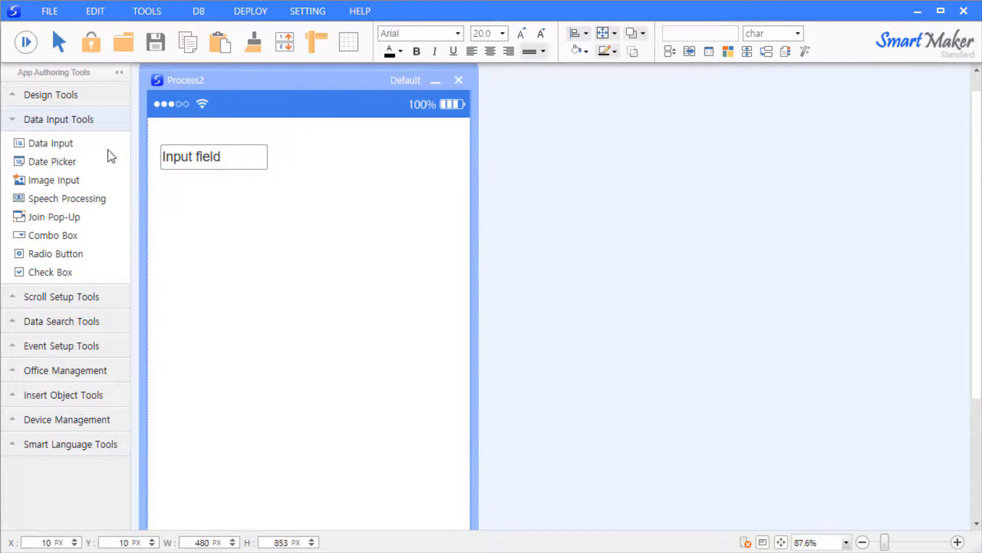
drag(74, 165, 216, 196)
click(258, 259)
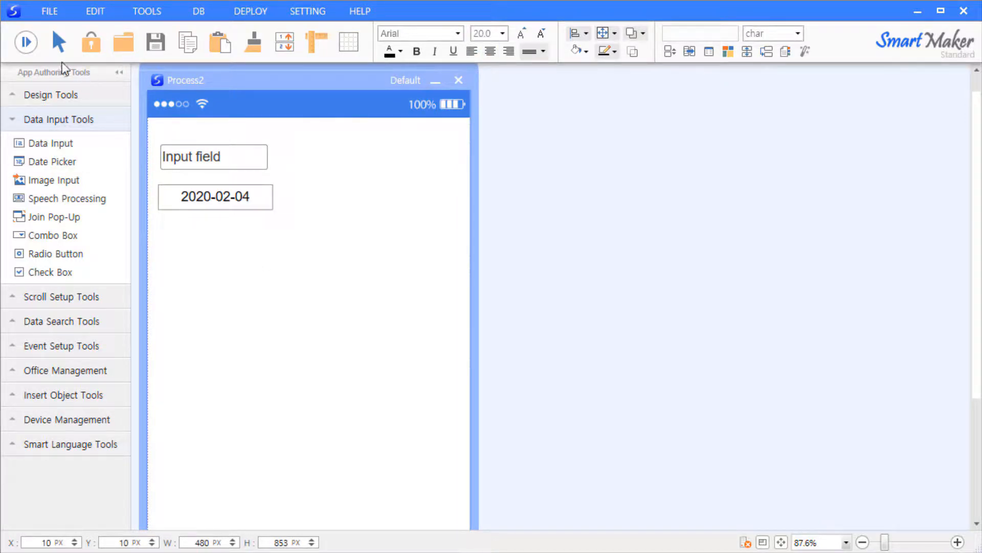
Test the date picker in Run Mode by setting its date to 2020-02-06, and return to design mode
click(26, 43)
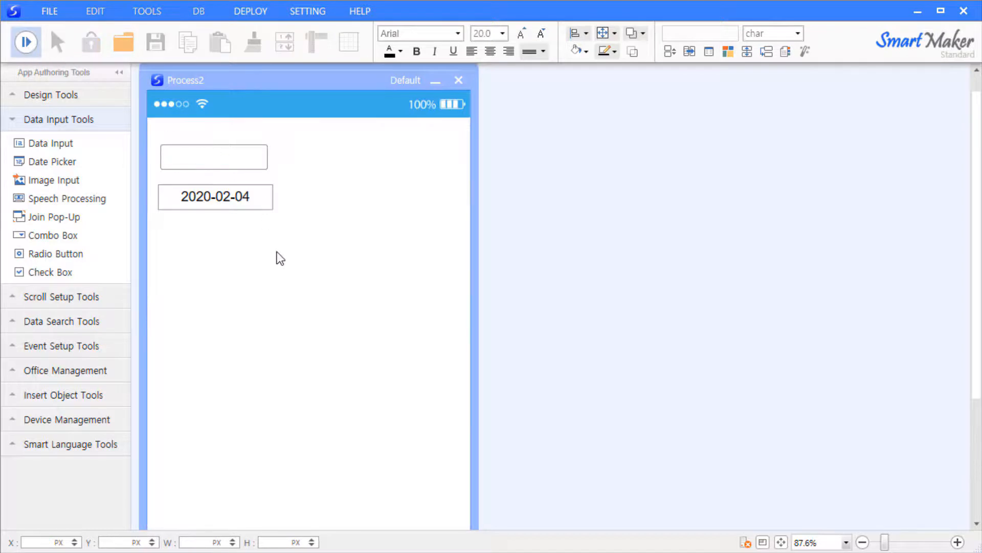
click(246, 203)
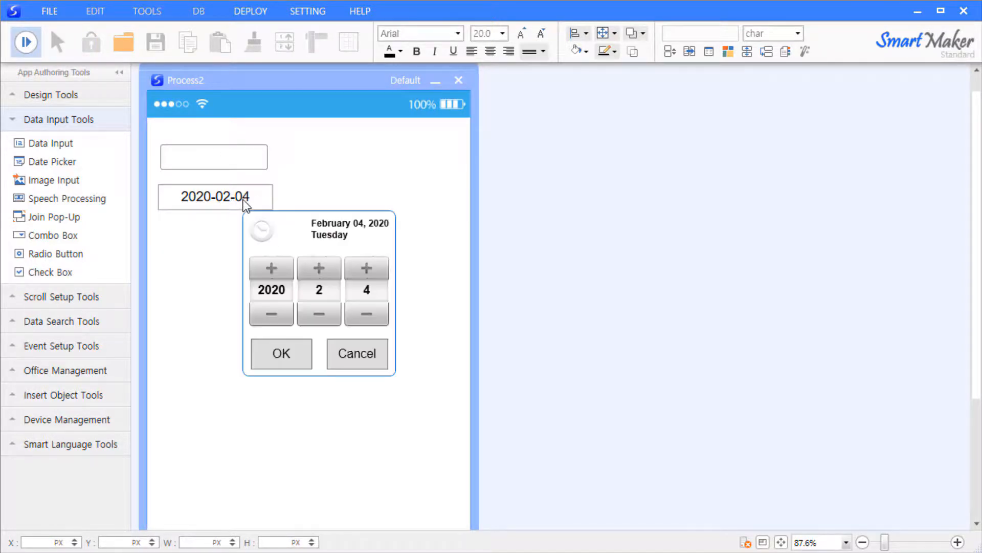
click(281, 276)
click(281, 314)
click(326, 271)
click(321, 313)
click(320, 314)
click(319, 266)
click(360, 268)
click(360, 268)
click(294, 351)
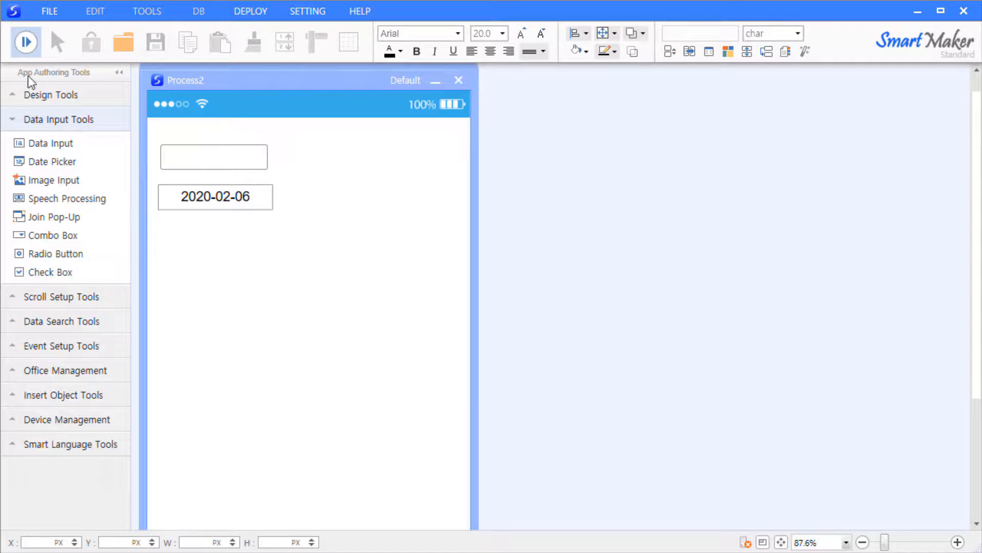
click(20, 50)
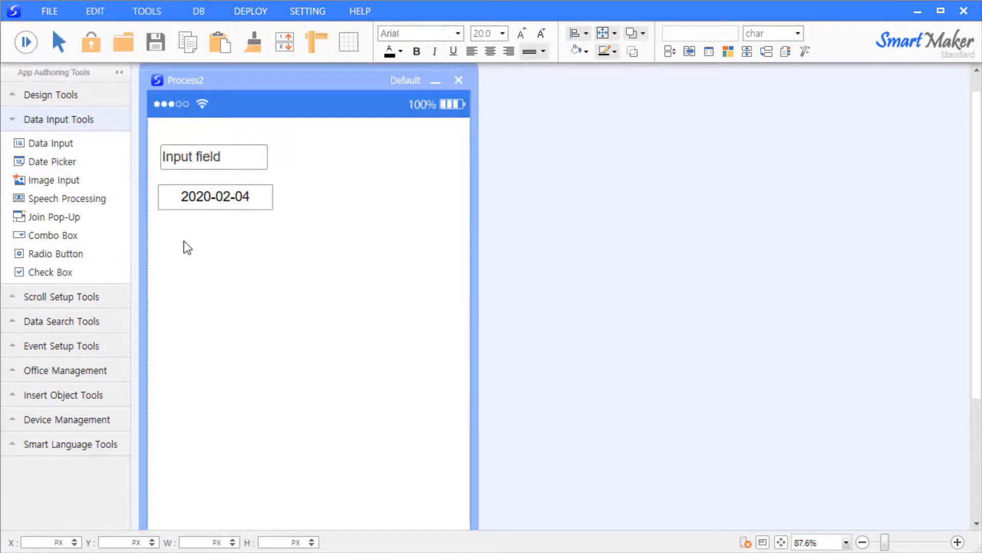
Place an image input below the date picker and open its style properties
drag(70, 183, 211, 272)
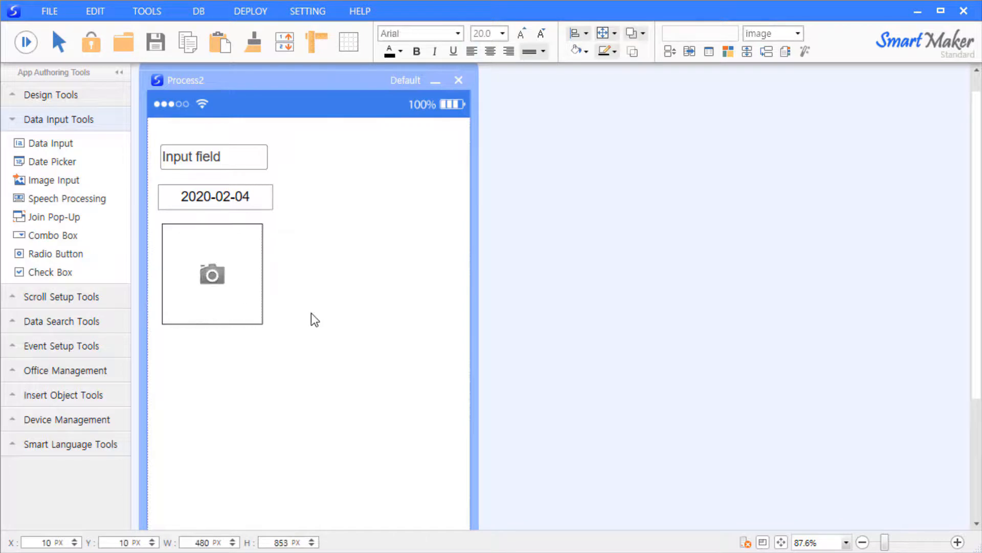
right_click(226, 245)
click(259, 259)
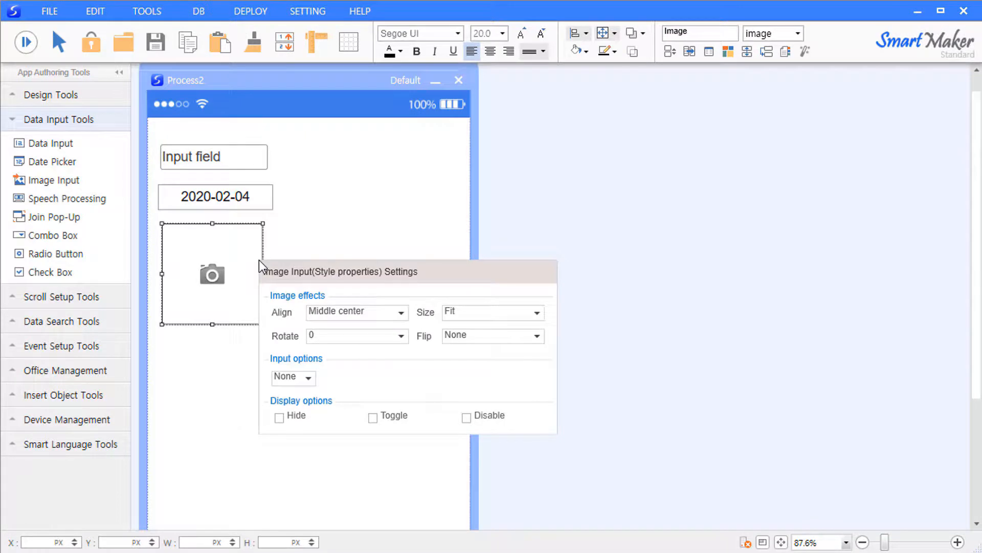
Place a Speech Processing object beside the image input, and view its style properties without changing them
click(376, 257)
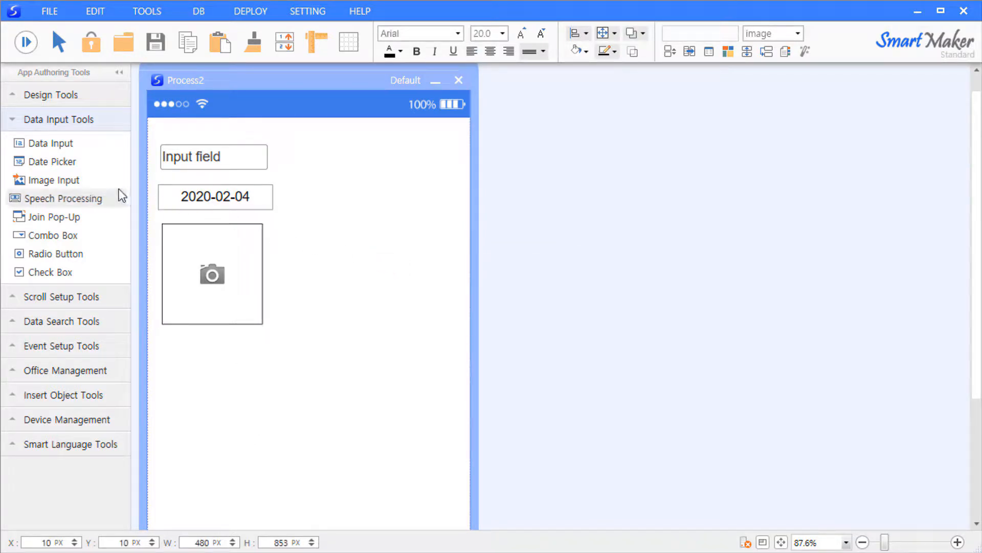
drag(103, 202, 336, 296)
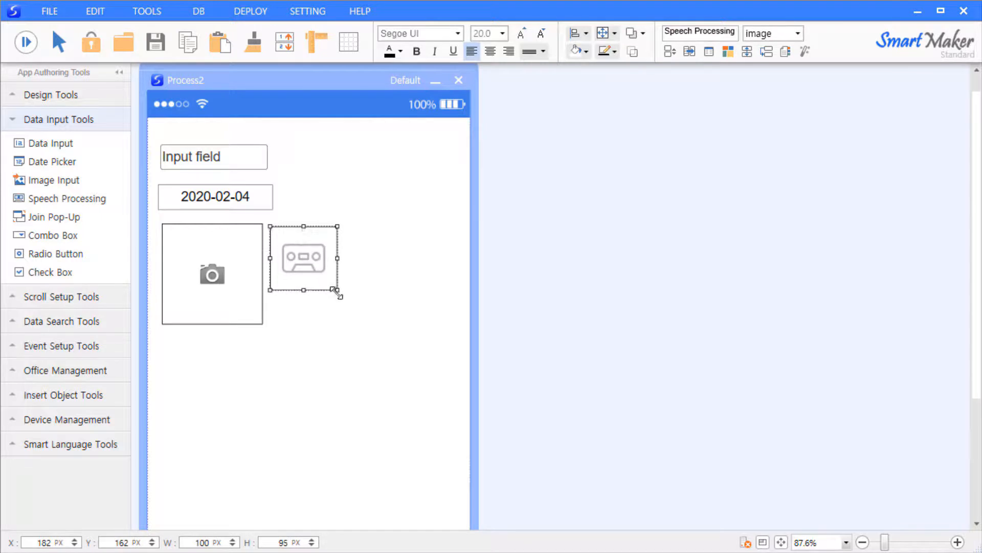
click(357, 305)
right_click(300, 249)
click(327, 259)
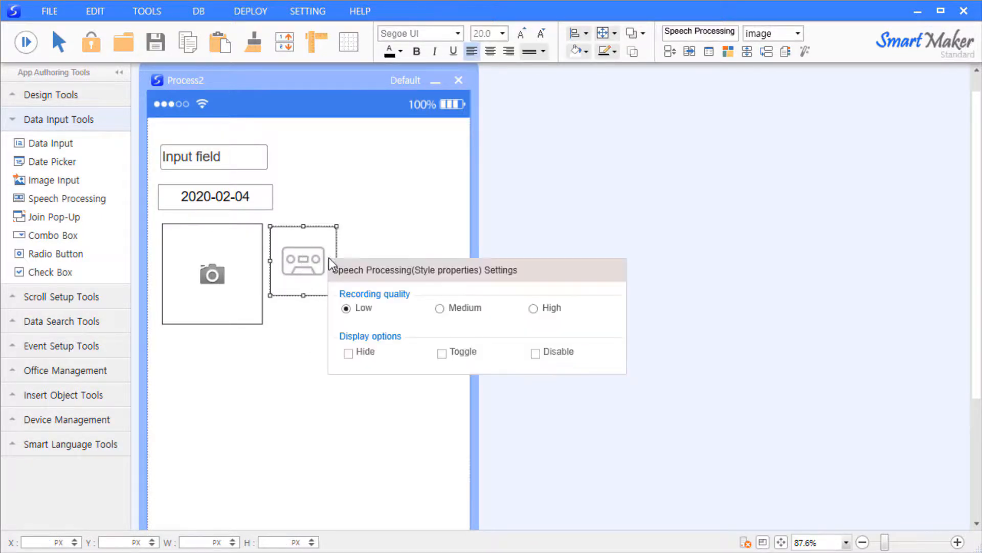
click(428, 242)
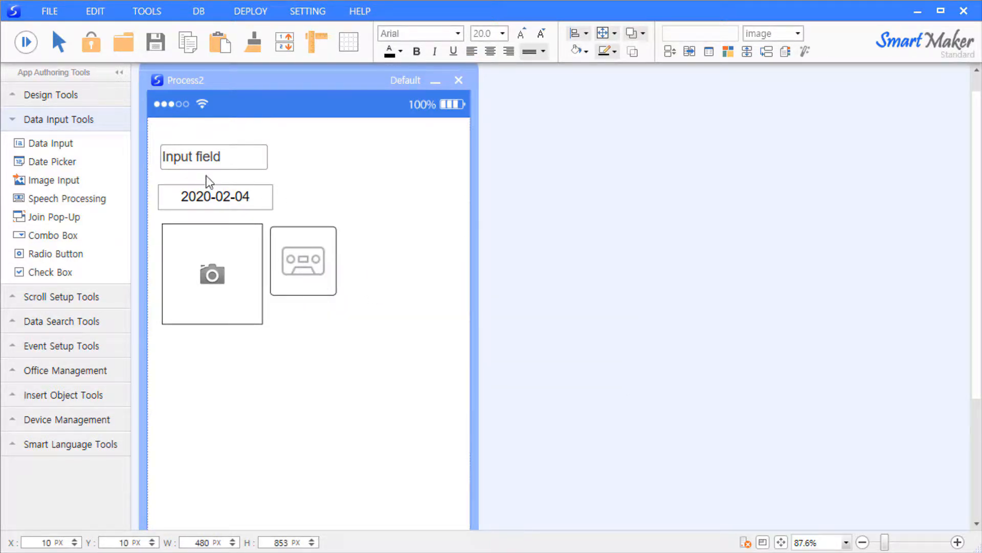
Place a Join Pop-Up area enclosing the input field and the date picker
drag(157, 135, 299, 225)
click(90, 217)
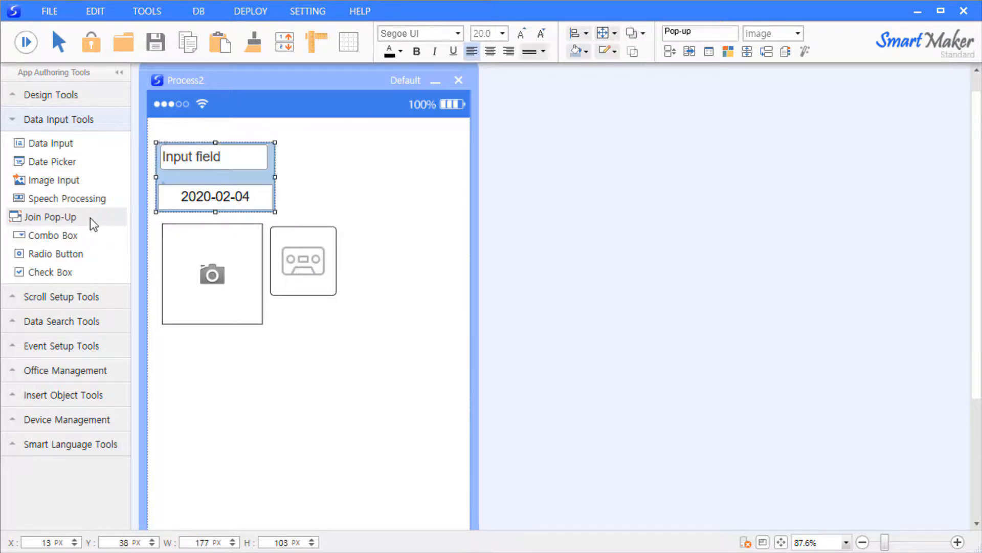
click(361, 192)
click(267, 174)
Set the source data in the Join Pop-Up's data properties to Internal memory
right_click(271, 174)
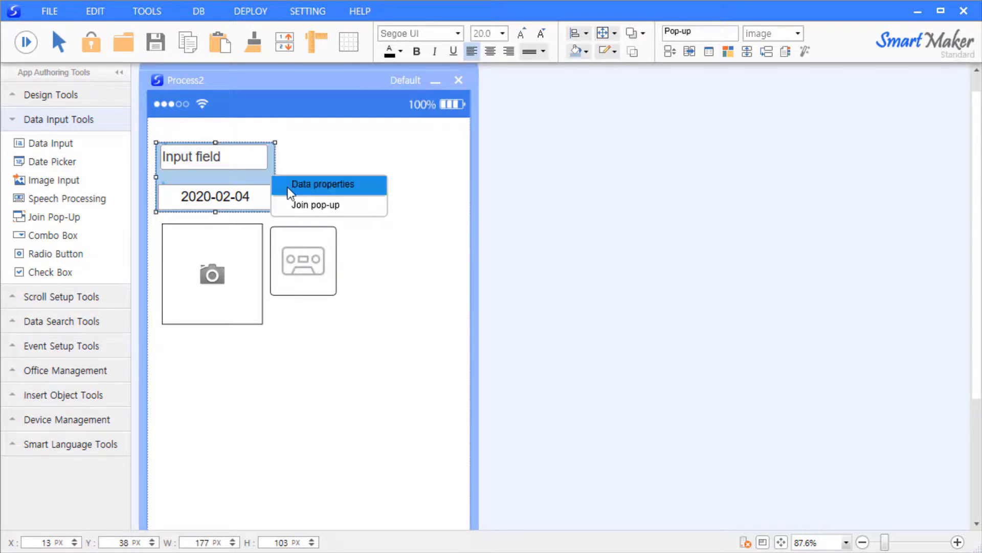
click(288, 188)
drag(348, 201, 390, 103)
click(488, 138)
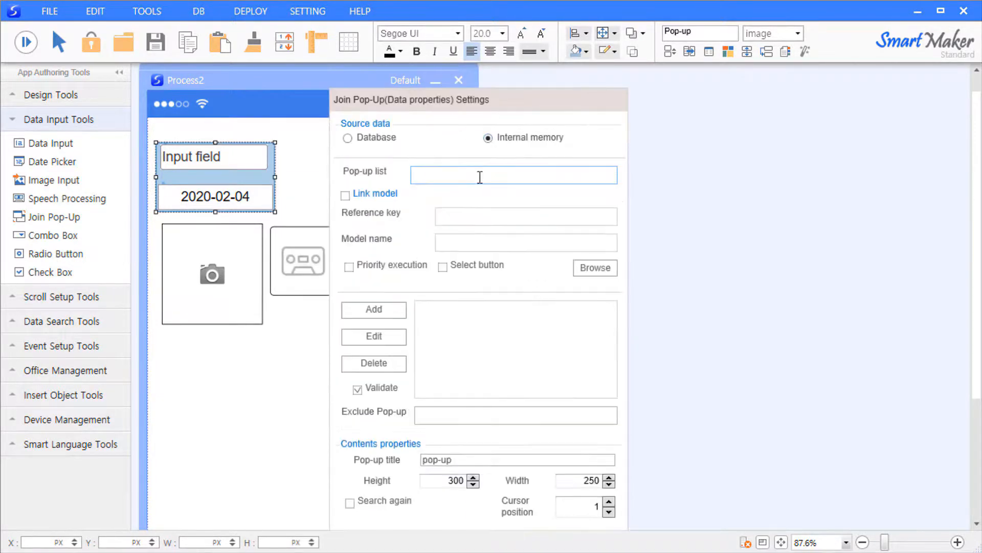
Add test1, test2 and test3 to the pop-up list and close the settings
click(455, 176)
text(test)
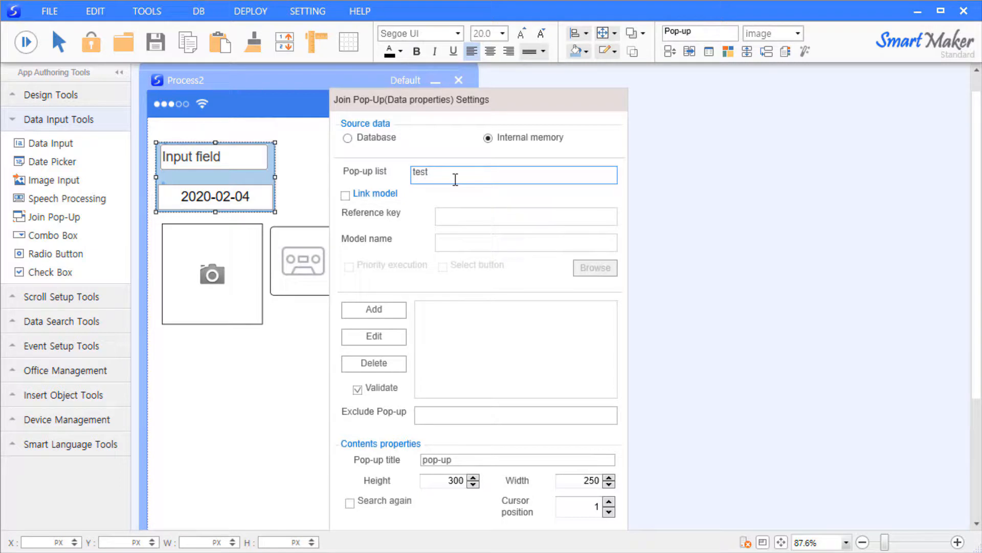
text(1)
click(385, 307)
text(test2)
click(387, 308)
text(test3)
click(375, 309)
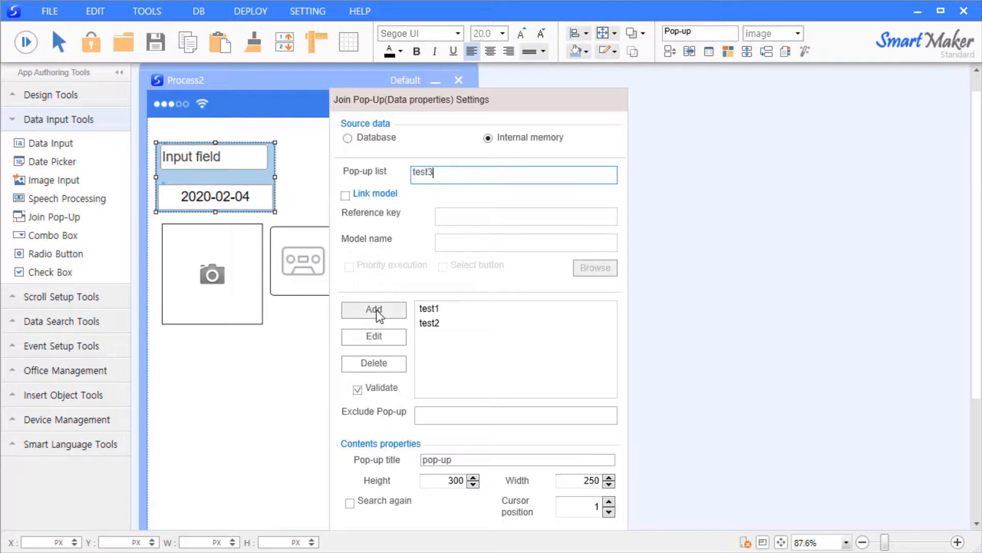
click(271, 383)
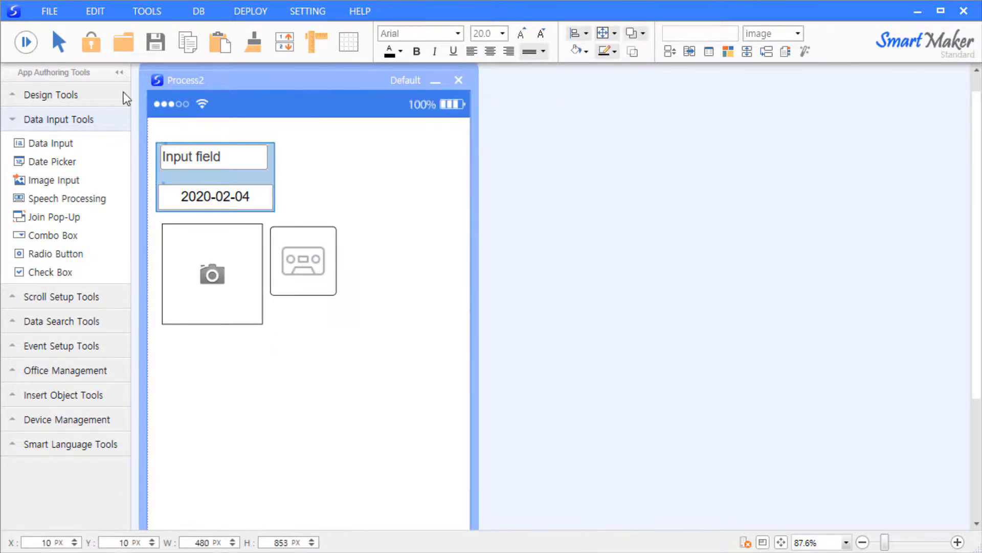
Test the pop-up in Run Mode by choosing test2 for the input field, and return to design mode
click(26, 44)
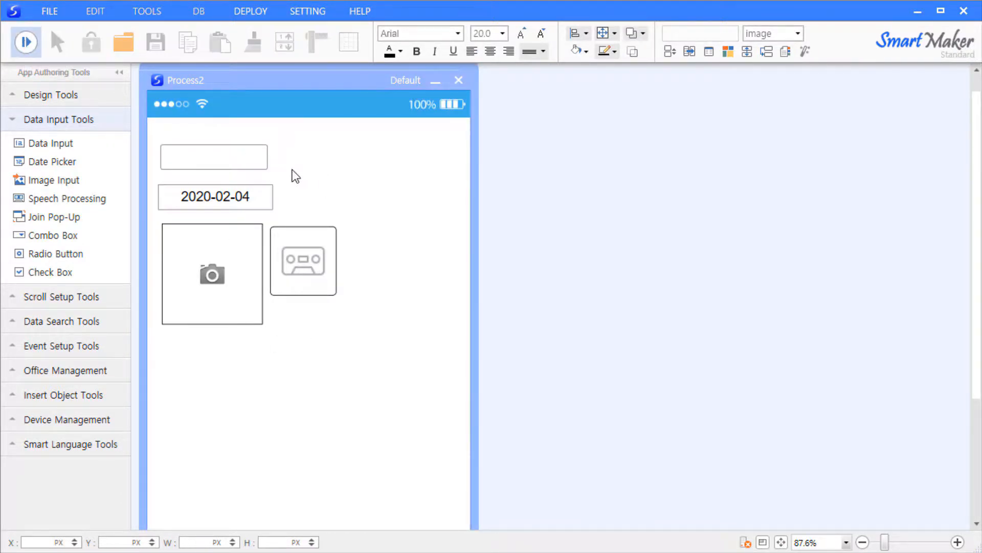
click(253, 160)
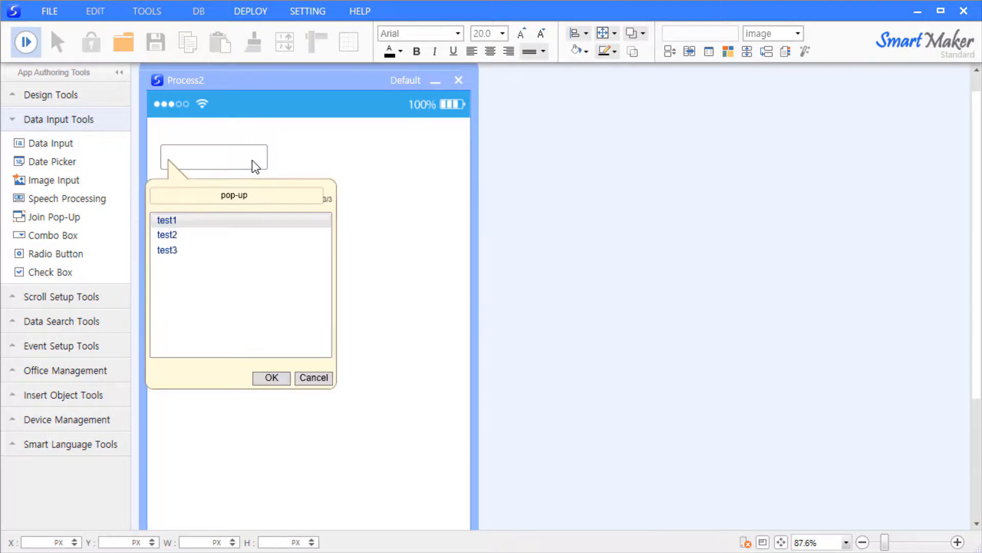
click(233, 233)
click(235, 249)
click(234, 237)
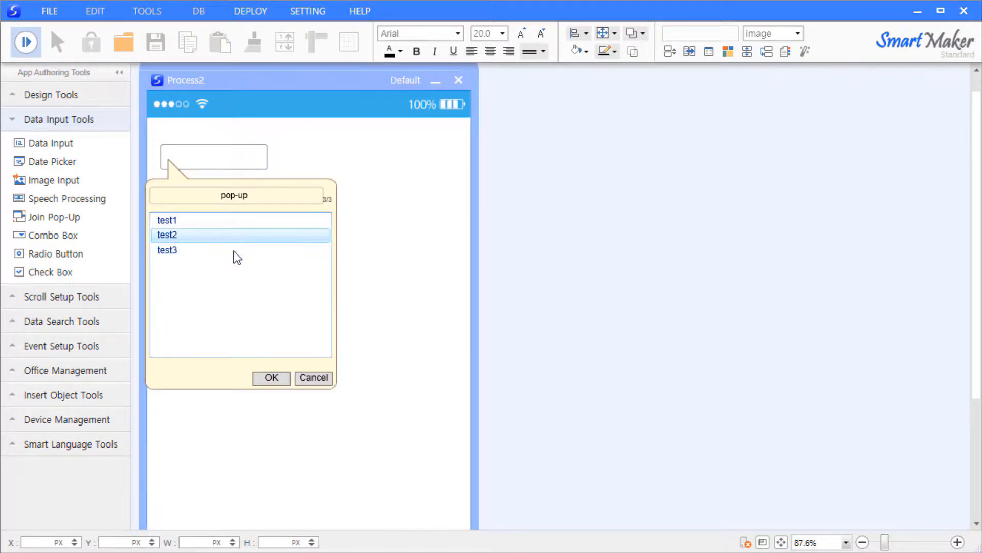
click(271, 378)
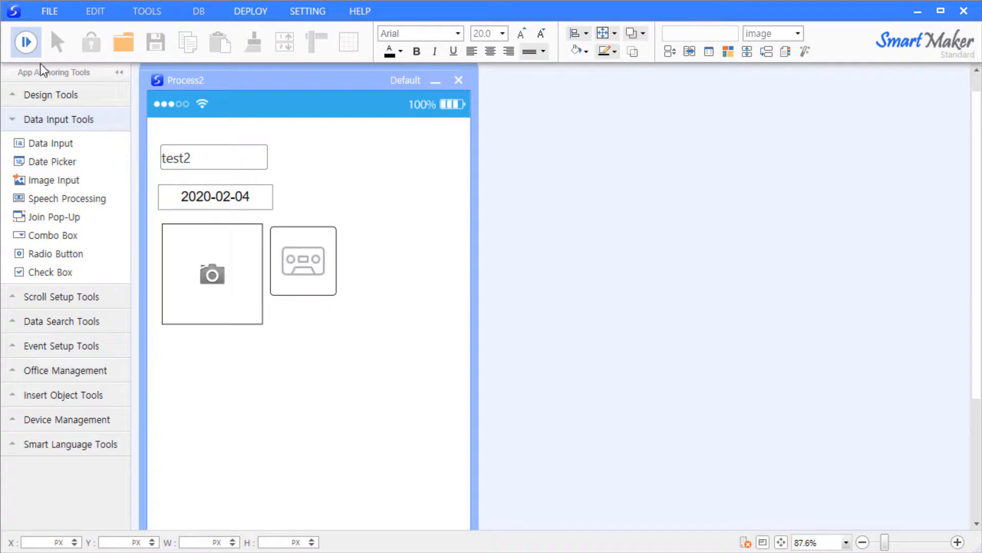
click(25, 44)
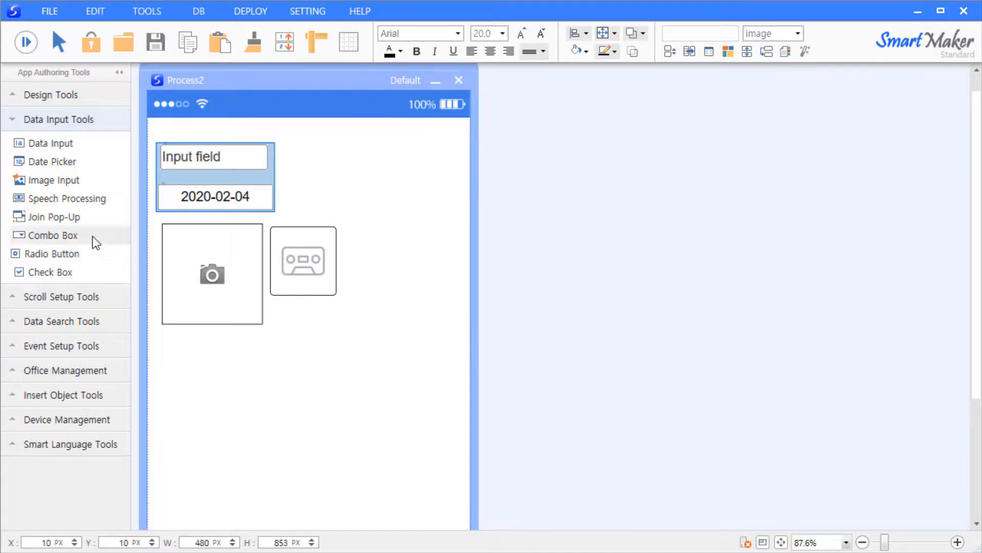
Place a combo box to the right of the input field and open its style properties
drag(84, 236, 345, 159)
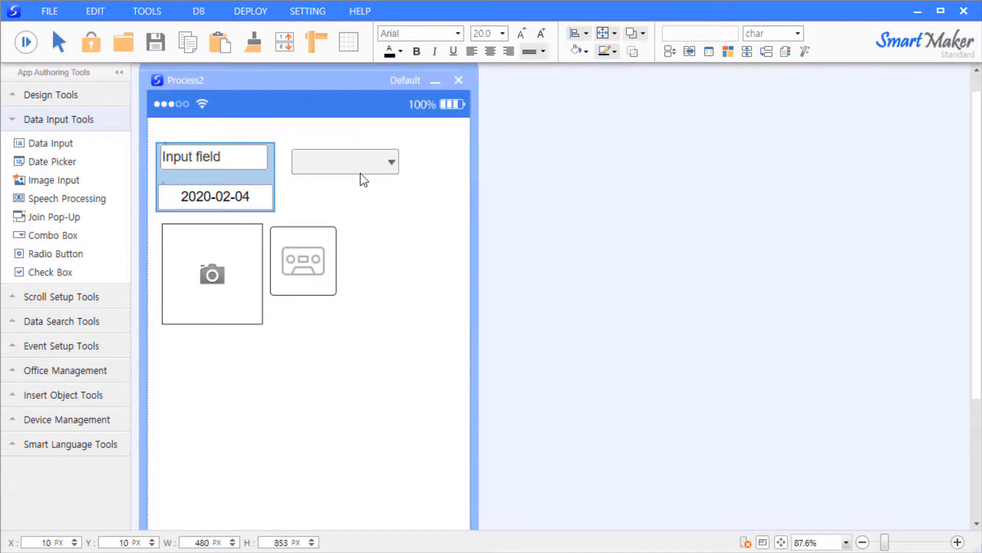
right_click(362, 175)
click(384, 185)
drag(426, 184, 547, 115)
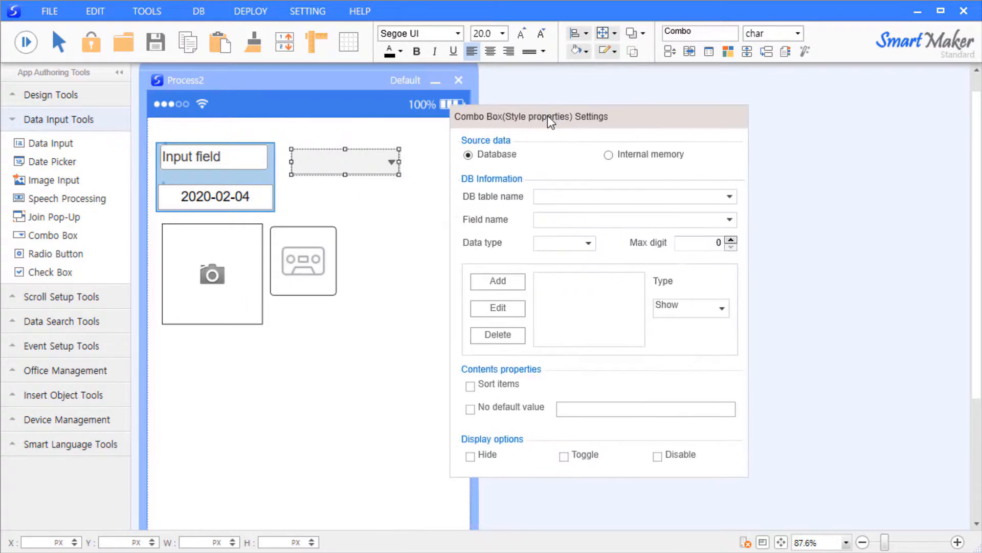
Set the combo box's source data to Internal memory and add display items test1, test2 and test3
click(619, 154)
click(593, 197)
text(test1)
key(Return)
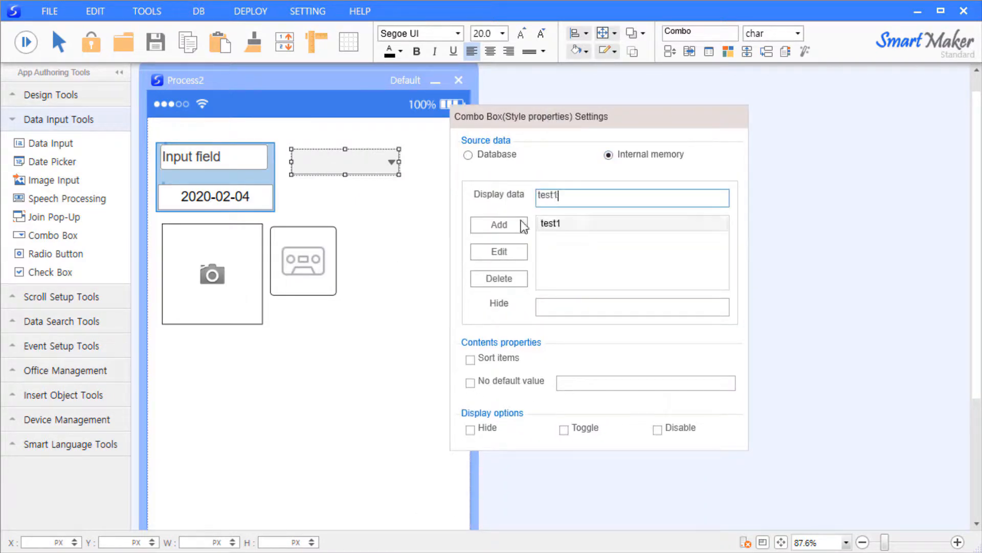
key(BackSpace)
text(2)
click(498, 224)
key(BackSpace)
text(3)
click(499, 224)
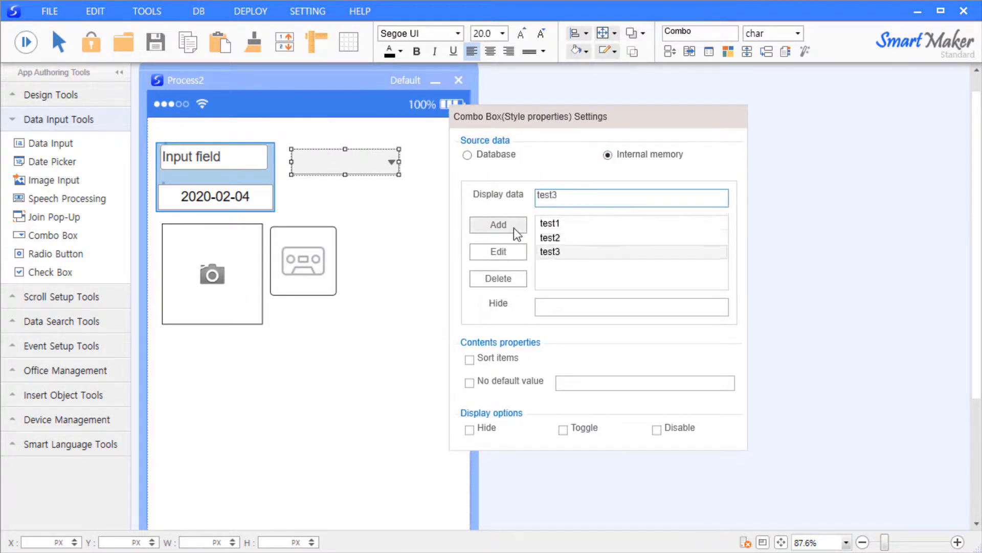
click(361, 239)
Test the combo box in Run Mode by choosing test3, and return to design mode
click(26, 41)
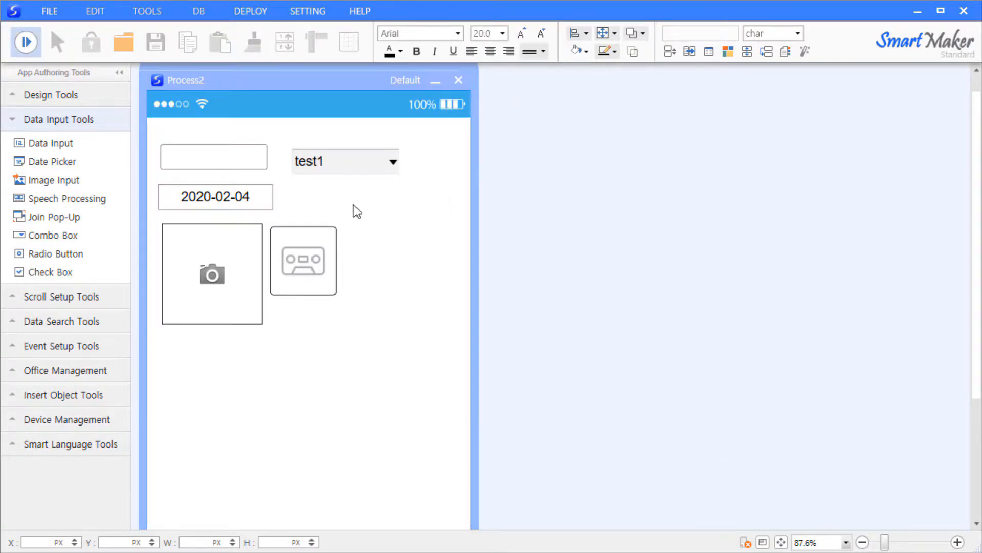
click(389, 161)
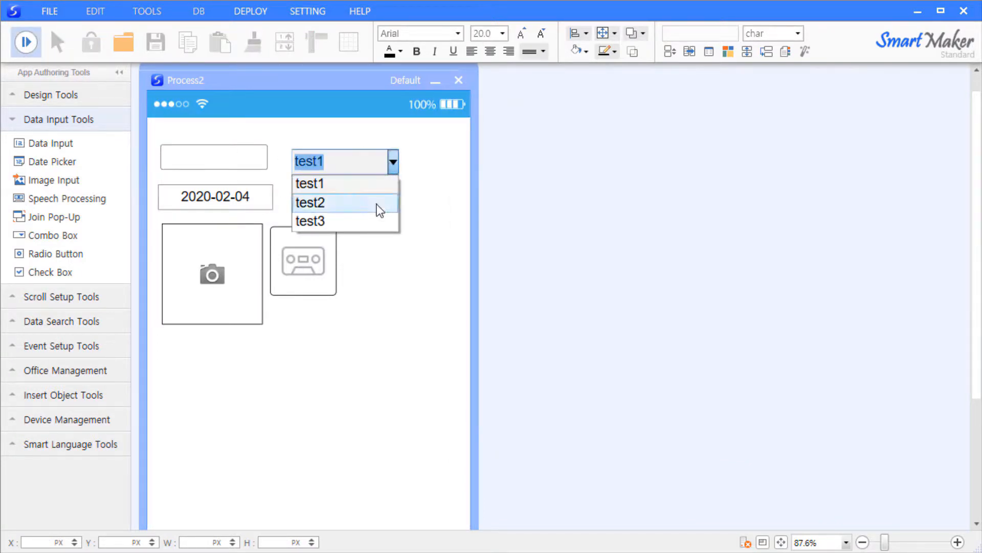
click(374, 222)
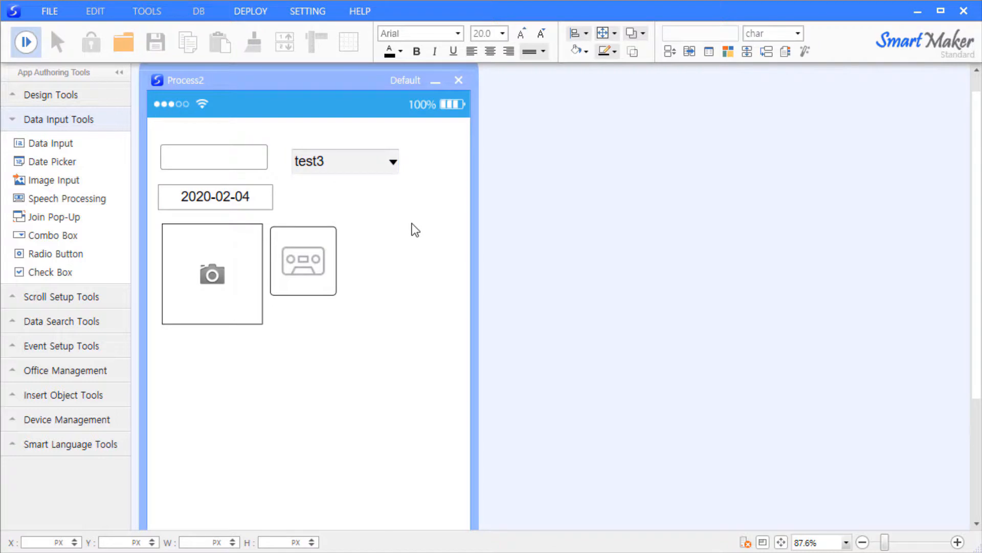
click(28, 42)
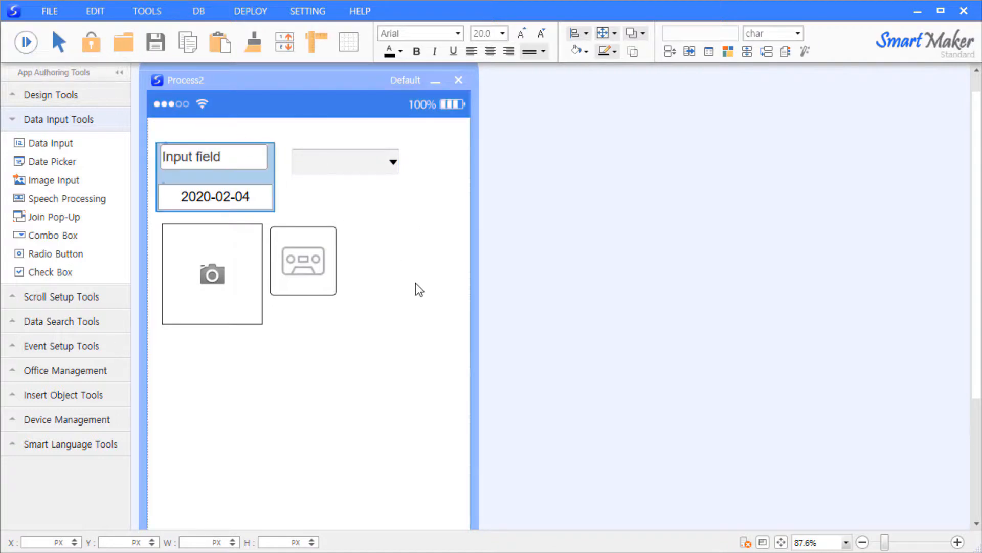
Place a radio button about 152 × 52 px below the image input and duplicate it twice for a row of three
click(348, 364)
drag(94, 256, 264, 370)
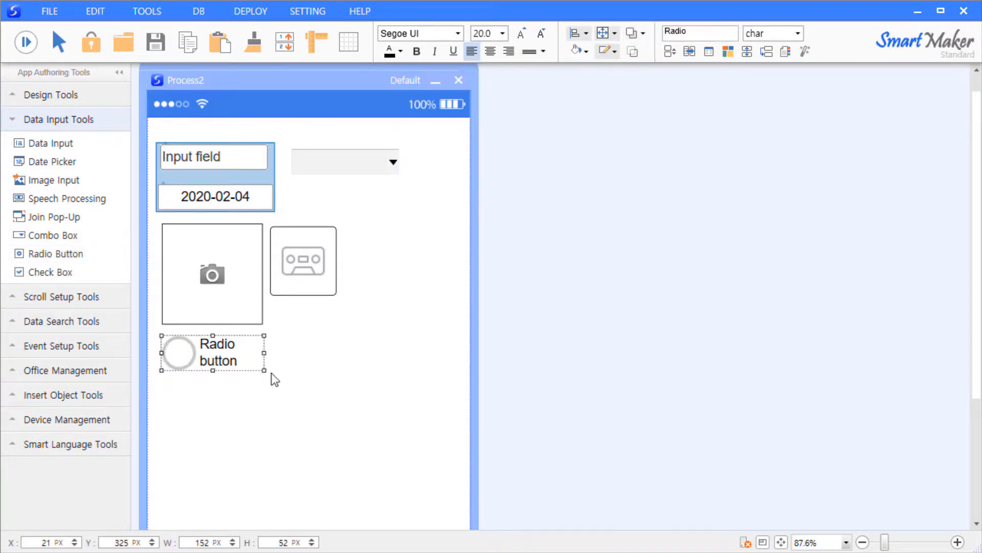
click(271, 372)
click(209, 359)
key(ctrl+c)
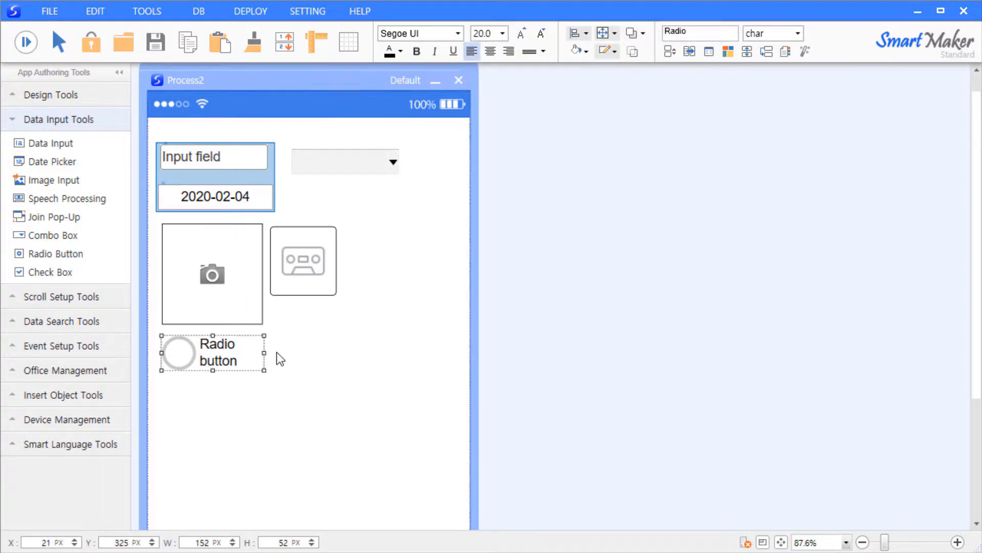
key(ctrl+v)
key(ctrl+v)
click(286, 410)
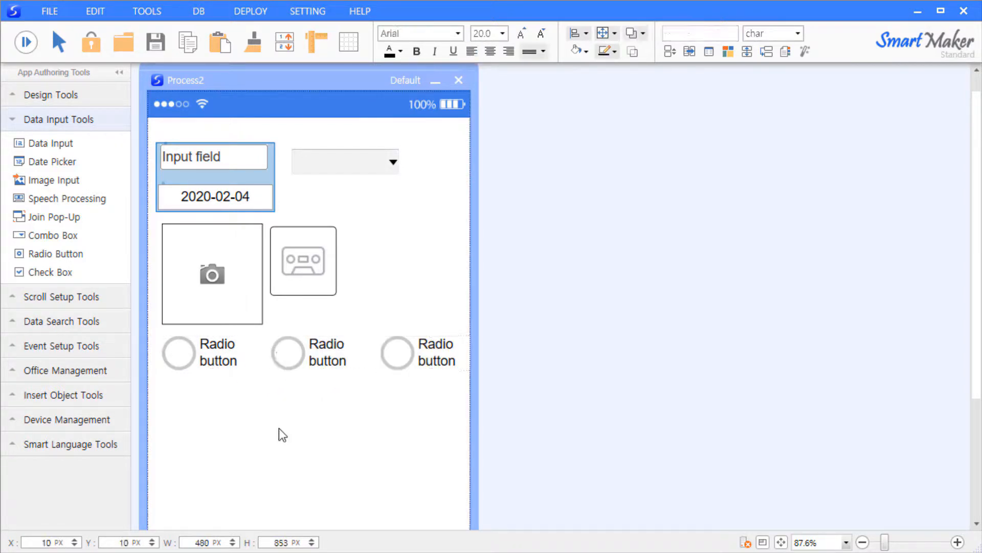
Replace the first radio button's label with "High"
click(216, 355)
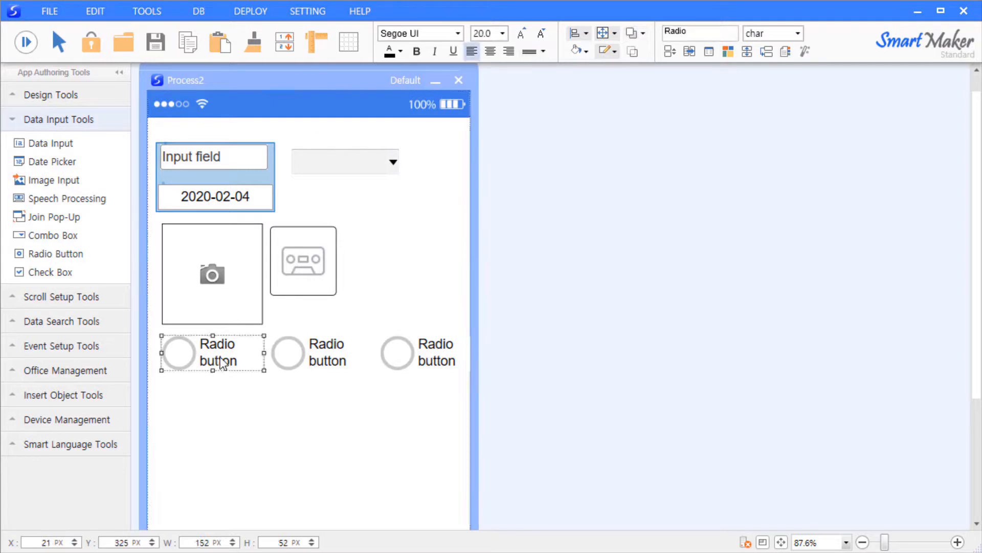
key(Delete)
key(Delete)
key(Delete)
key(Delete)
key(Delete)
key(Delete)
key(Delete)
key(Delete)
key(Delete)
key(Delete)
key(Delete)
key(Delete)
text(High)
Replace the middle radio button's label with "Medium"
double_click(308, 352)
key(Delete)
text(Medium)
Replace the last radio button's label with "Low"
double_click(432, 358)
key(Delete)
key(Delete)
key(Delete)
key(Delete)
key(Delete)
key(Delete)
key(Delete)
key(Delete)
key(Delete)
key(Delete)
key(Delete)
key(Delete)
text(Lw)
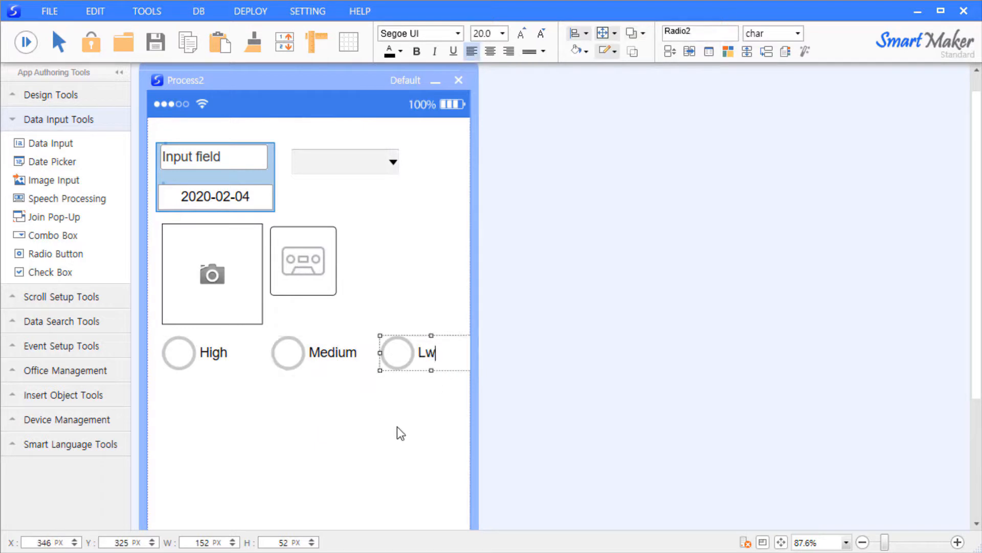
key(BackSpace)
text(ow)
click(396, 426)
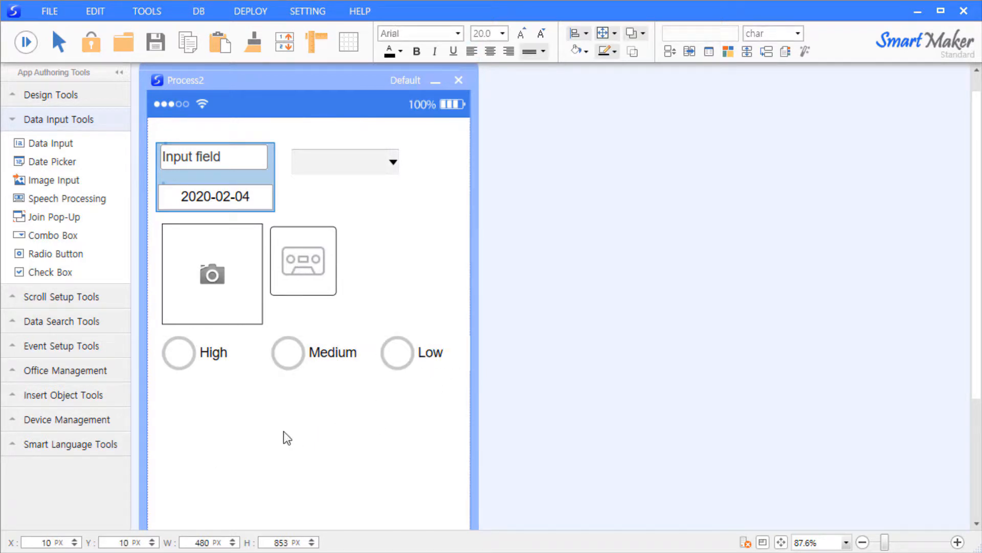
Set the assigned values in the radio buttons' style properties: 1 for High, M for Medium and L for Low
click(246, 364)
click(456, 419)
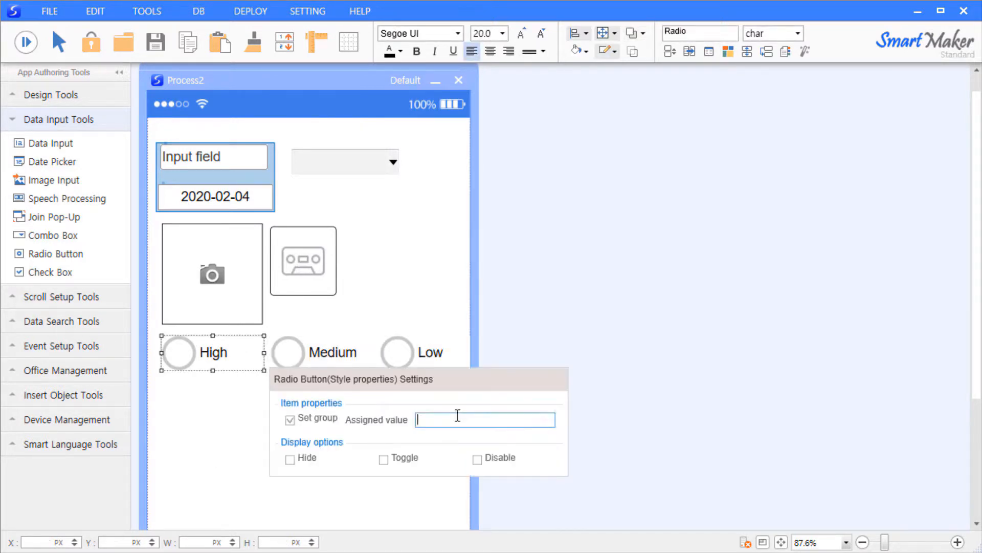
text(1)
click(354, 357)
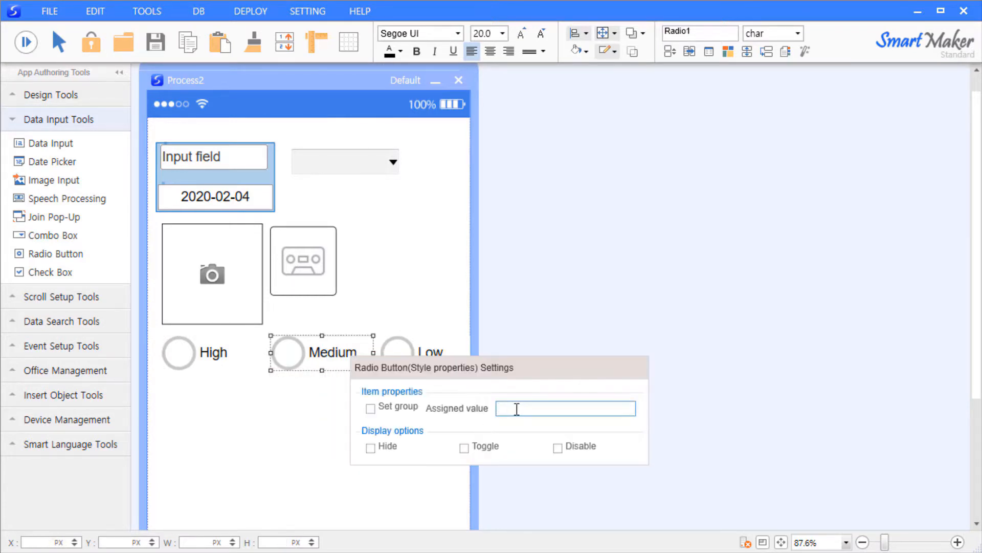
text(M)
click(404, 351)
text(L)
click(328, 404)
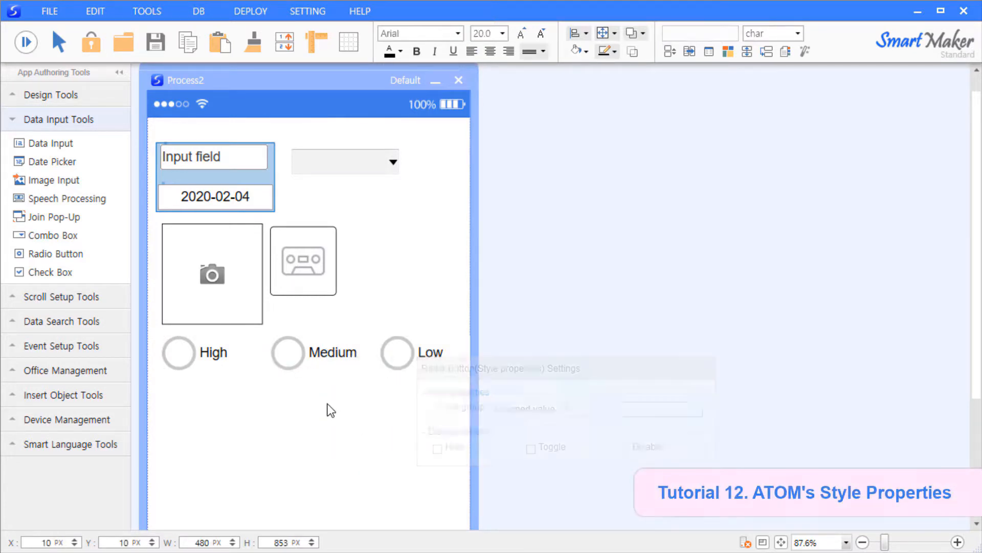
Test the radio buttons in Run Mode by selecting Medium, Low, Medium and High, and return to design mode
click(26, 42)
click(294, 354)
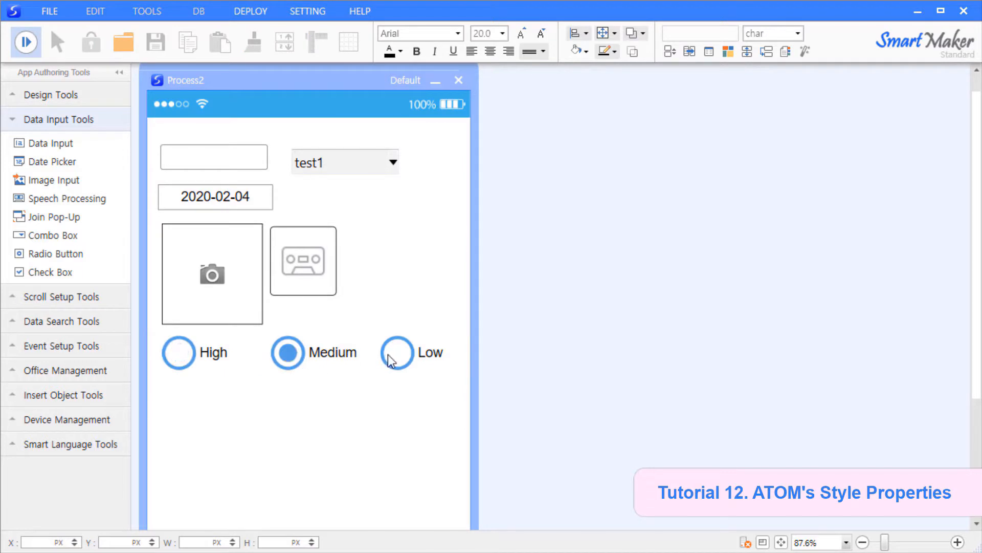
click(394, 352)
click(296, 352)
click(212, 357)
click(26, 41)
Place a check box below the High radio button and duplicate it twice for a row of three
drag(82, 275, 197, 399)
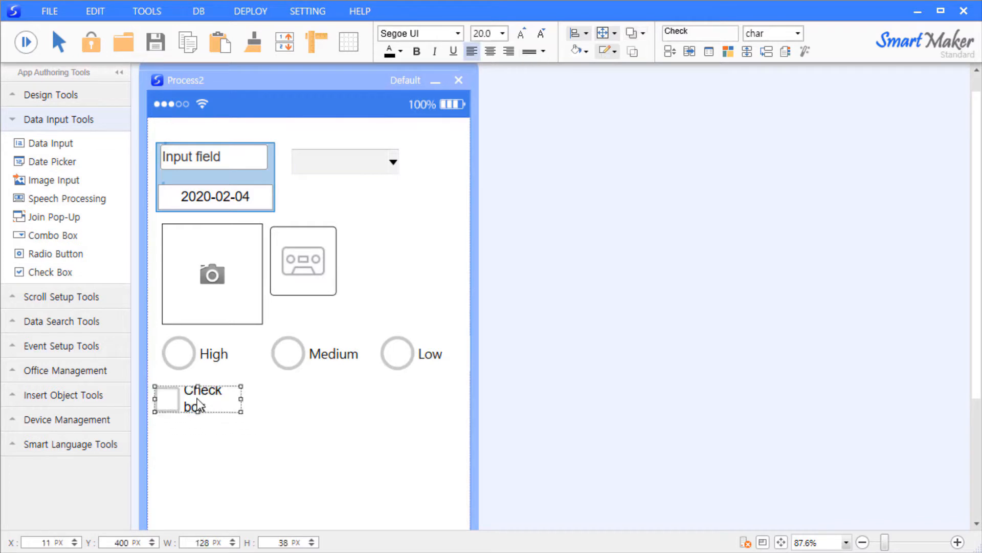
click(256, 419)
click(230, 411)
key(ctrl+c)
key(ctrl+v)
key(ctrl+v)
Select all three check boxes and shift them sideways to line up with the radio buttons above
drag(458, 372, 210, 423)
key(Right)
key(Right)
key(Left)
click(328, 475)
Change the caption of the first check box in the row below the radio buttons to A
right_click(213, 415)
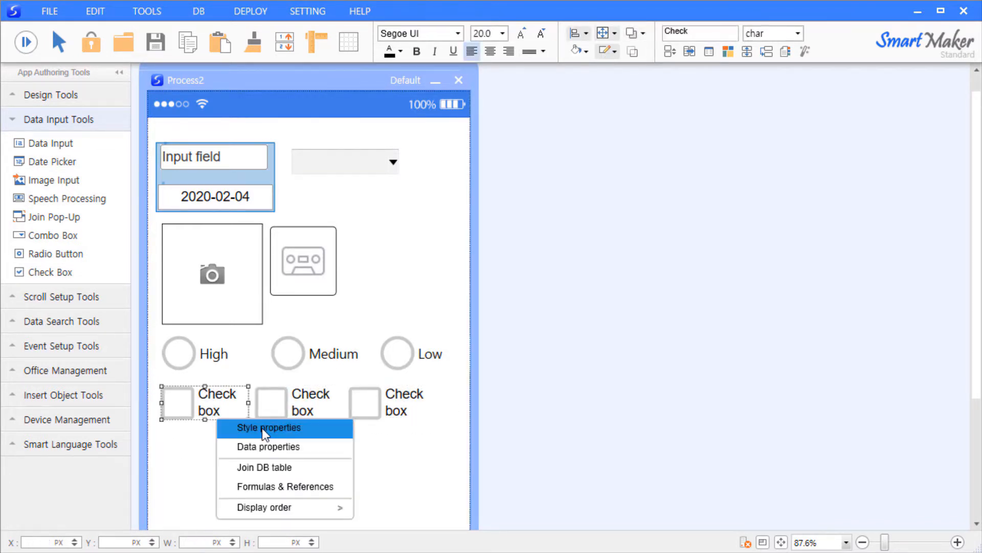
click(204, 427)
click(227, 415)
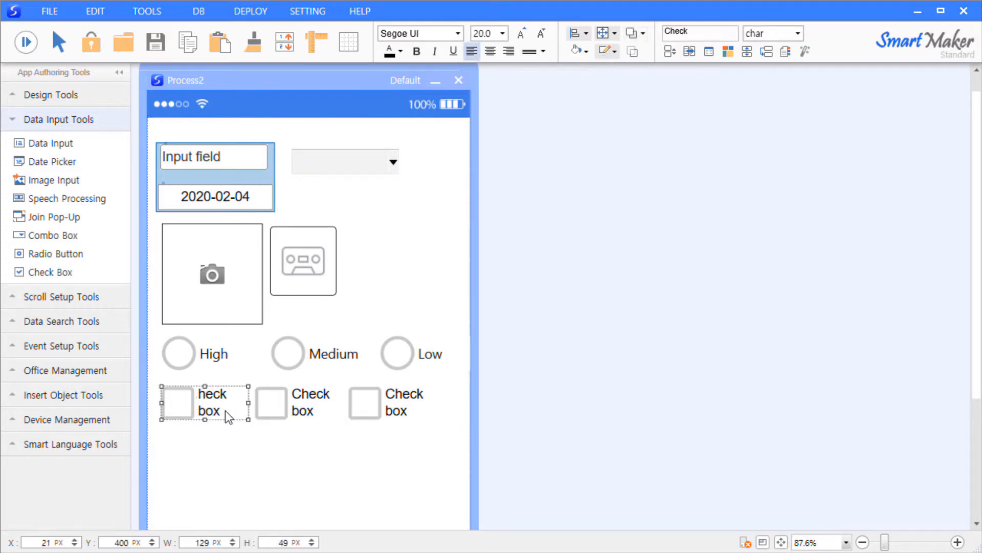
text(A)
Change the caption of the middle check box to B
click(309, 397)
double_click(306, 397)
key(Delete)
key(Delete)
key(Delete)
key(Delete)
key(Delete)
key(Delete)
key(Delete)
key(Delete)
key(Delete)
text(B)
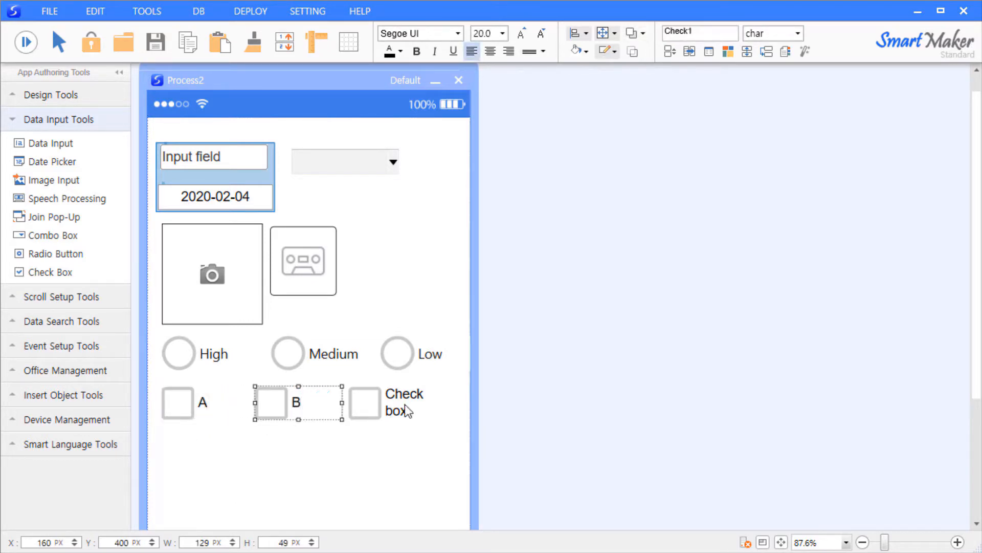
Change the caption of the last check box in the row to C and deselect it
double_click(404, 409)
key(Delete)
key(Delete)
key(Delete)
key(Delete)
key(Delete)
key(Delete)
key(Delete)
key(Delete)
key(Delete)
text(C)
click(351, 453)
Test the form in Run Mode by selecting Medium and Low and toggling check boxes A, B and C, and return to design mode
click(26, 42)
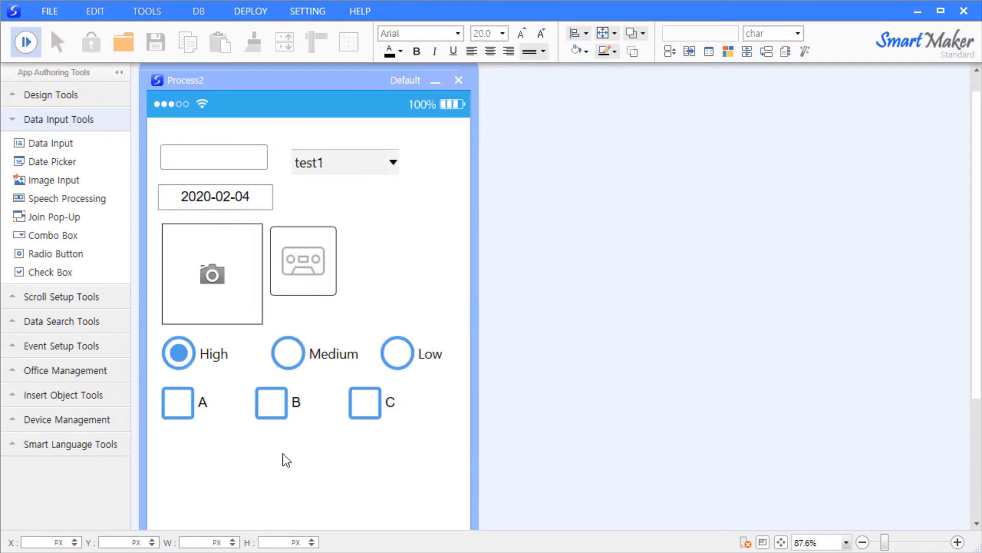
click(288, 353)
click(275, 395)
click(397, 353)
click(365, 403)
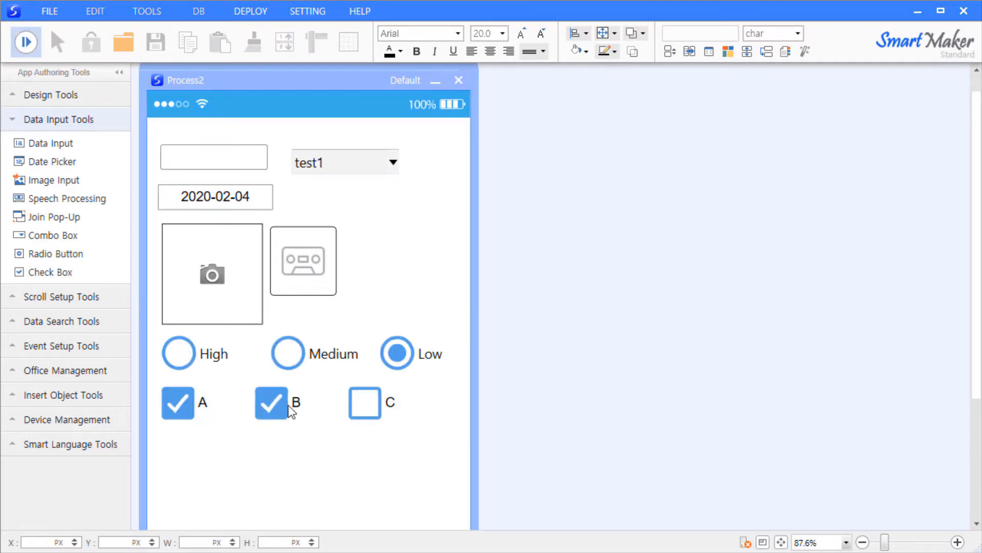
click(271, 403)
click(178, 403)
click(26, 42)
Switch from the Data Input Tools to the Scroll Setup Tools and delete every form object except the input field
click(108, 121)
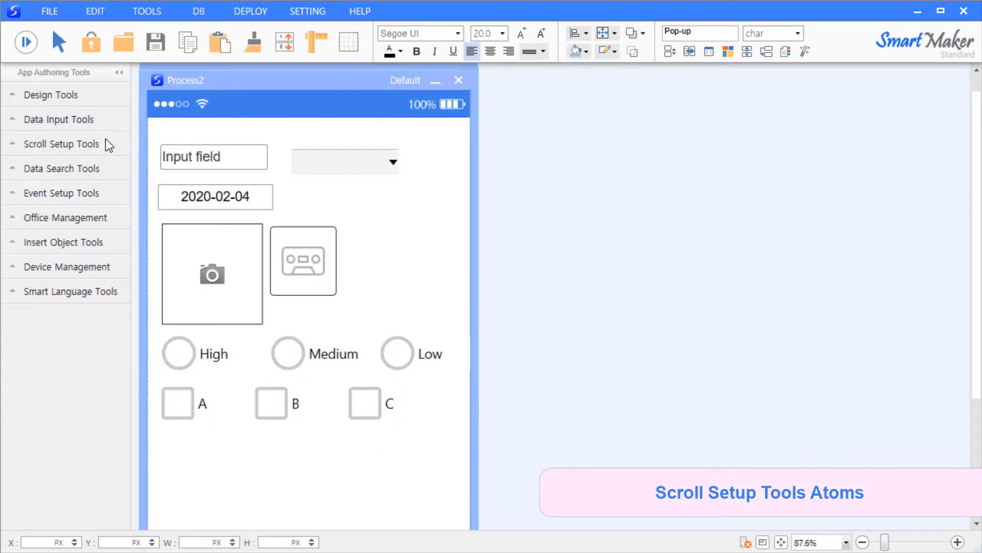
click(105, 144)
drag(152, 173, 474, 500)
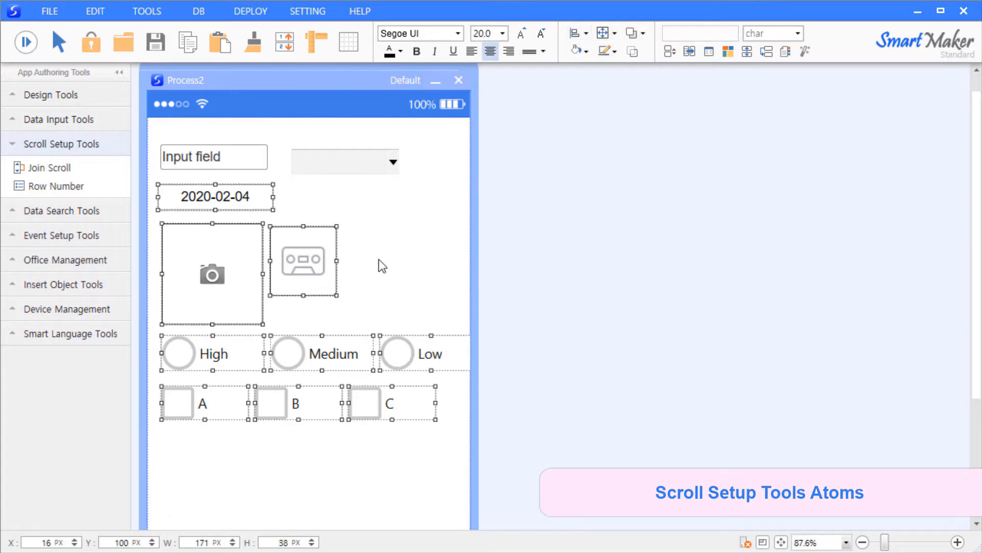
key(Delete)
click(320, 169)
key(Delete)
Move the input field toward the middle of the form and place a Row Number directly in front of it
drag(241, 164, 314, 201)
click(204, 191)
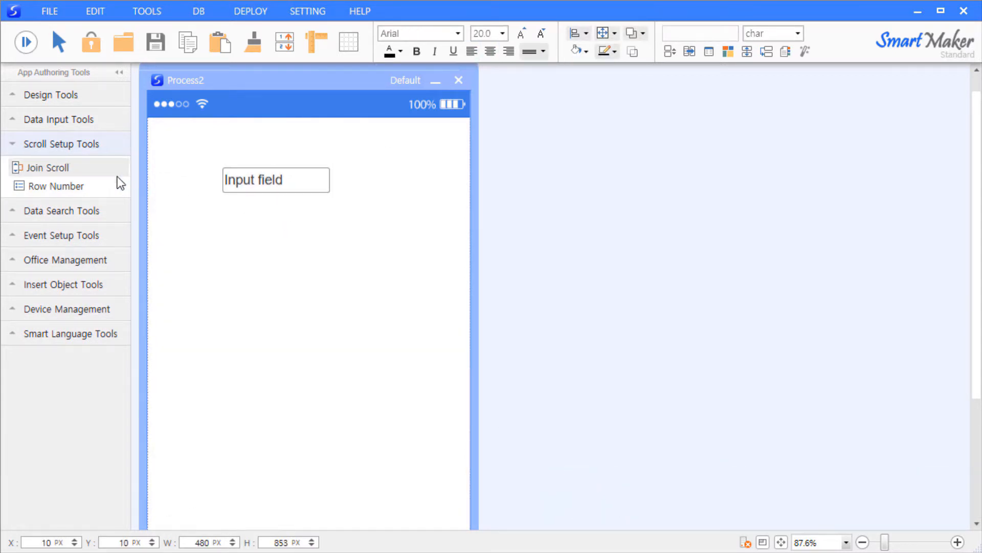
drag(117, 176, 210, 180)
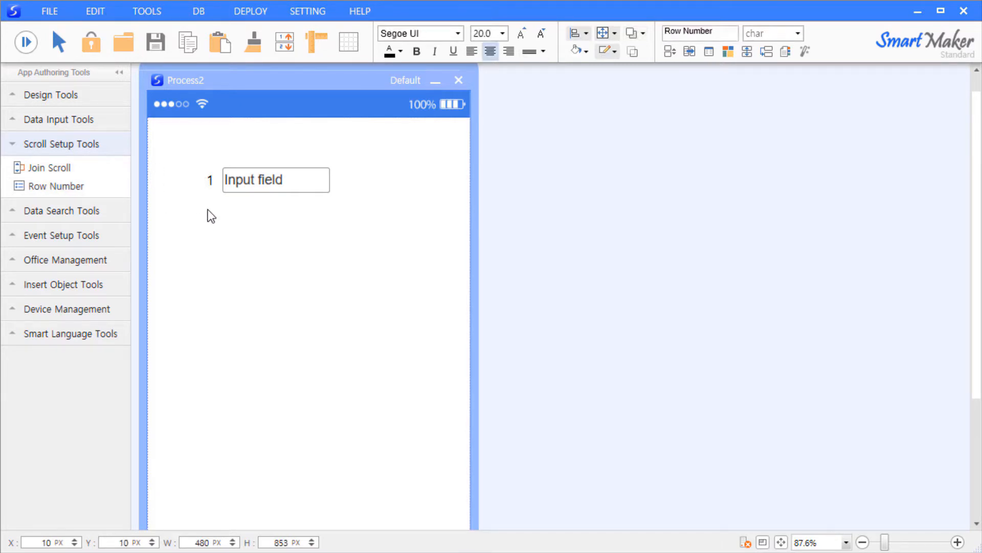
Join the row number and input field into a scroll and enlarge its first row slightly
drag(173, 146, 384, 238)
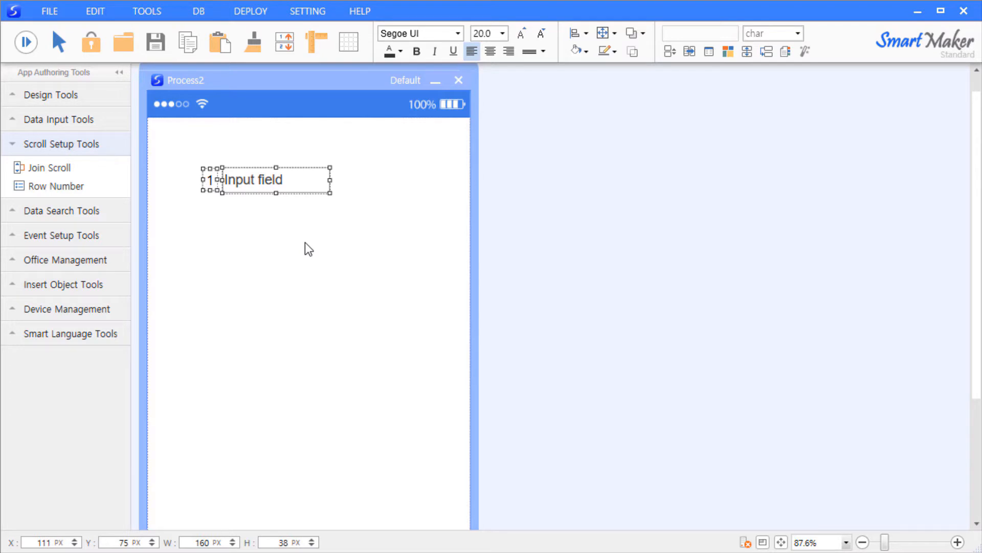
click(79, 166)
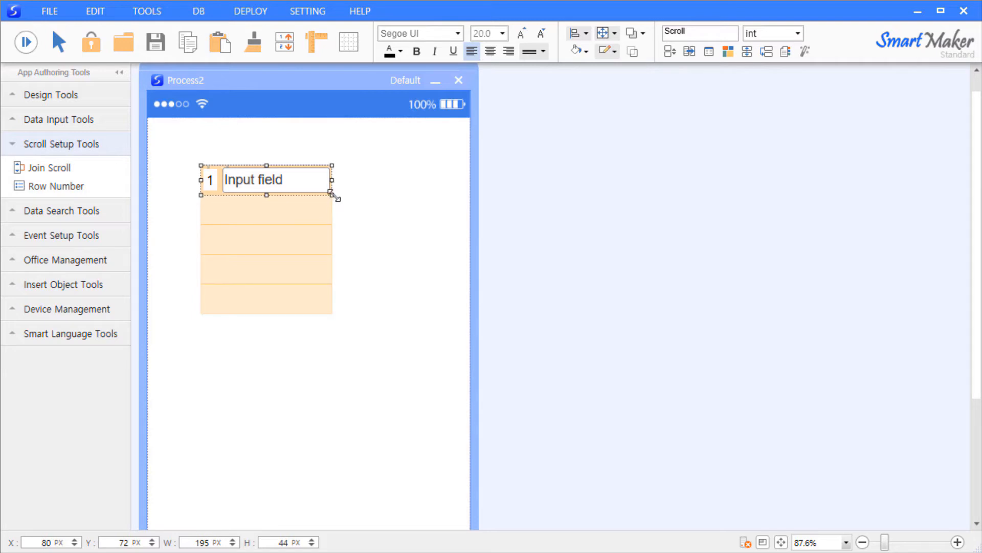
drag(332, 195, 335, 200)
click(343, 202)
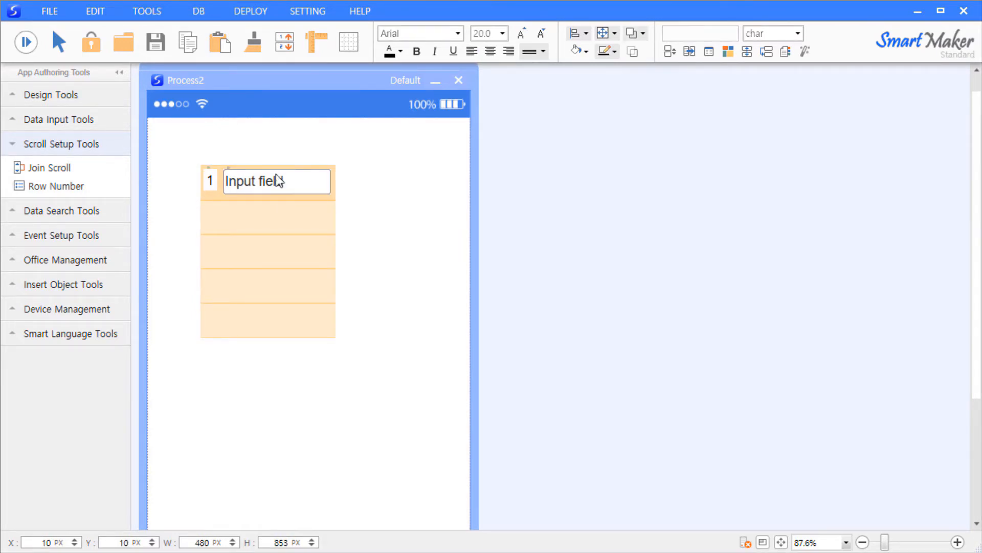
Test the scroll in Run Mode by entering test, test2, test3 and test4 in rows 1 to 4
click(25, 42)
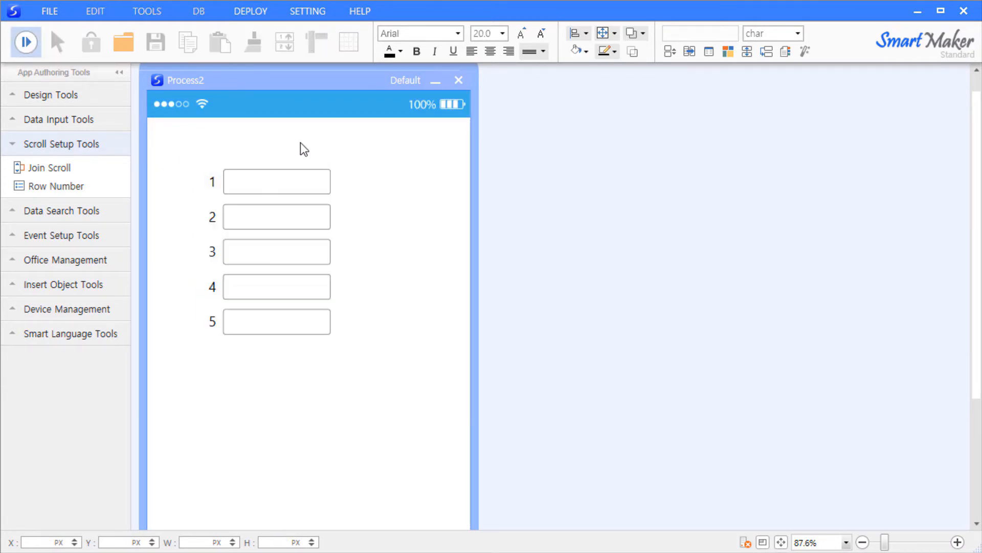
mouse_move(330, 196)
mouse_down()
mouse_move(331, 290)
mouse_move(333, 209)
mouse_up()
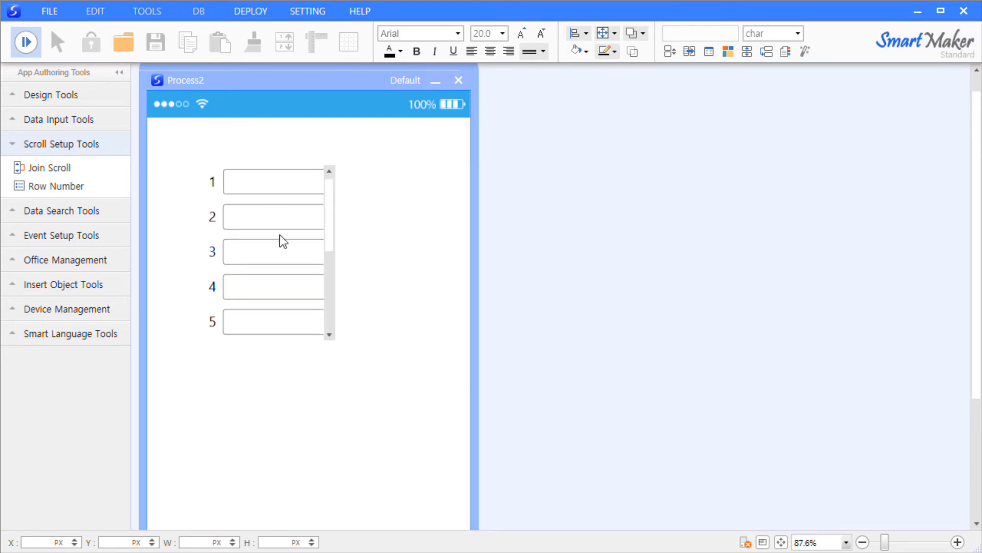
click(280, 332)
click(273, 177)
text(test)
click(273, 214)
text(test)
click(272, 253)
text(test3)
click(275, 287)
text(test4)
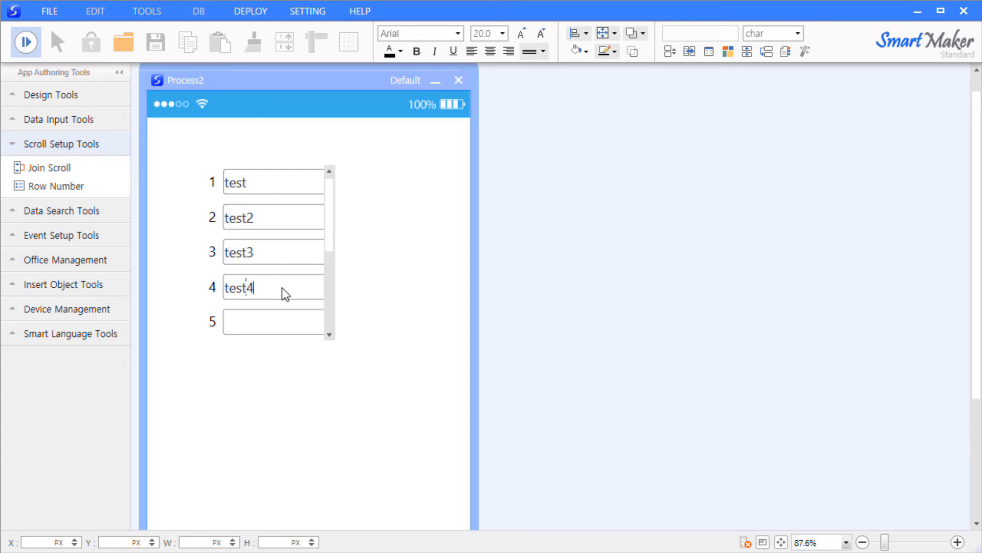